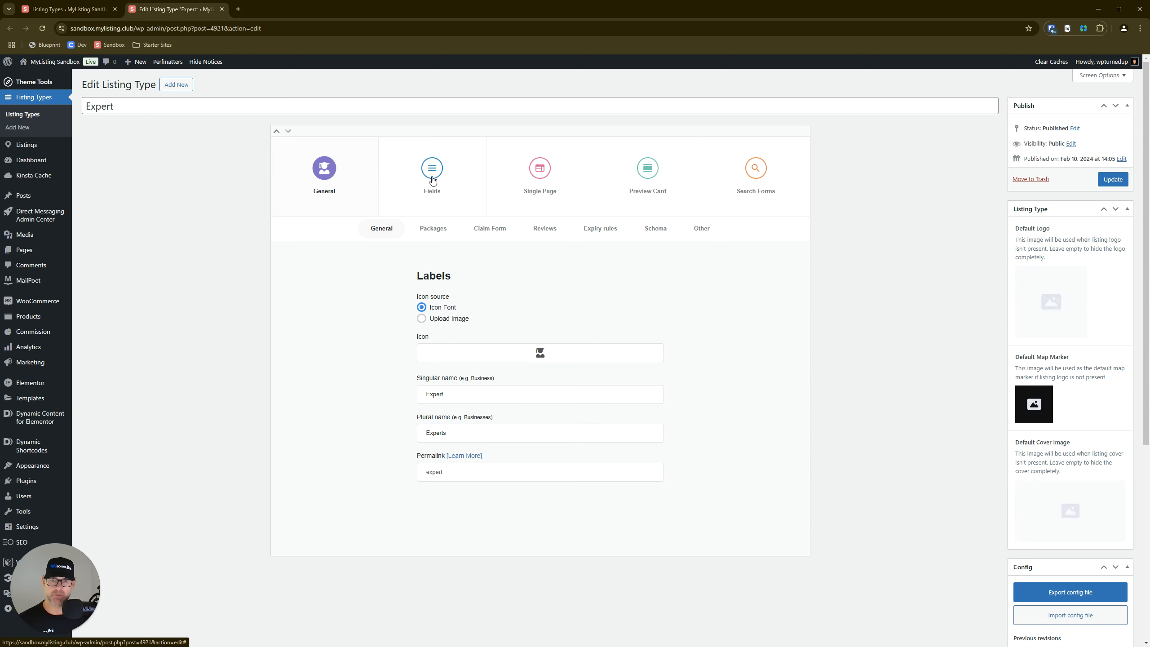
- Add a General Repeater custom field to the fields of the Expert listing type
{"action": "left_click", "coordinate": [433, 180]}
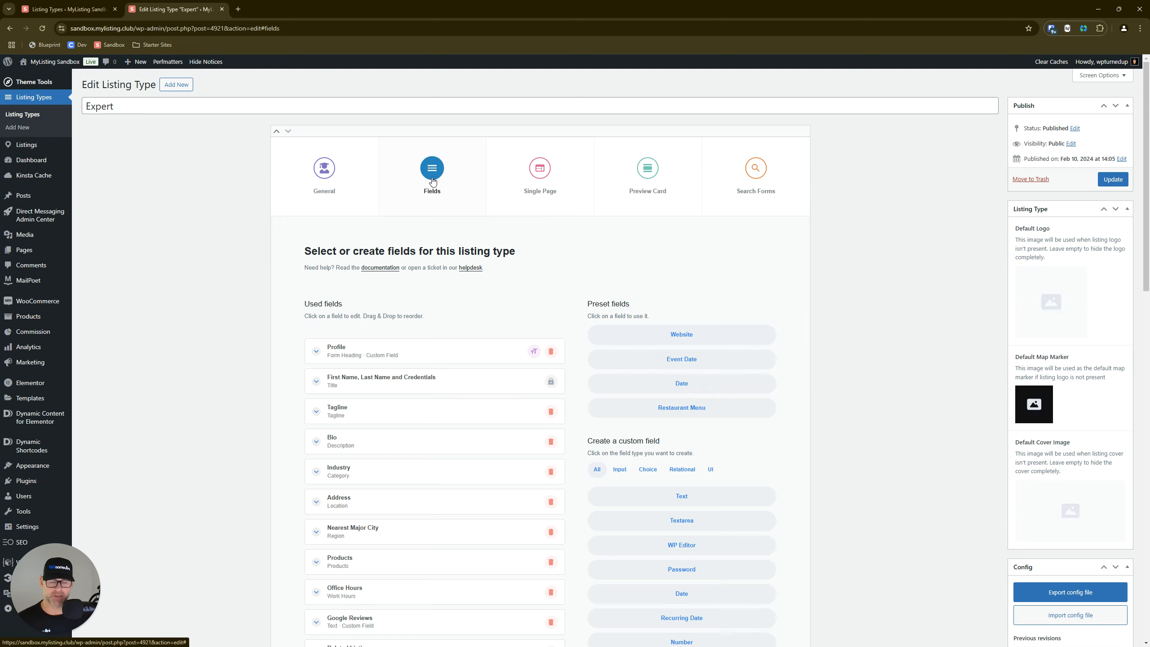
{"action": "scroll", "coordinate": [383, 301], "scroll_direction": "down", "scroll_amount": 6}
{"action": "scroll", "coordinate": [383, 302], "scroll_direction": "down", "scroll_amount": 8}
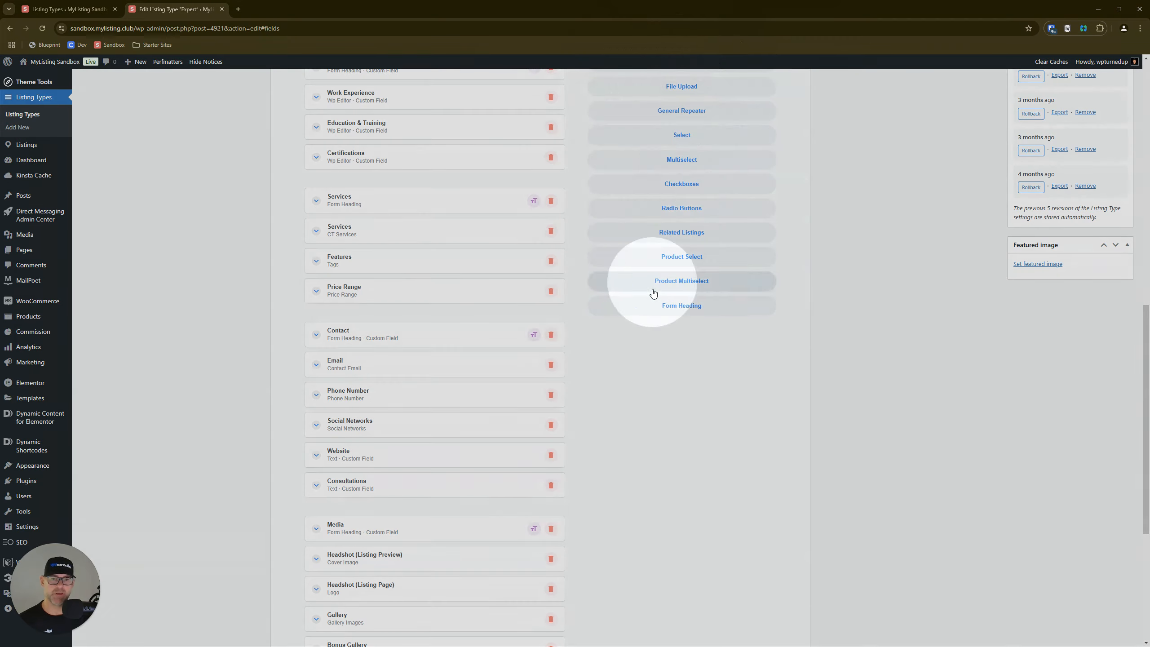
{"action": "scroll", "coordinate": [653, 294], "scroll_direction": "up", "scroll_amount": 6}
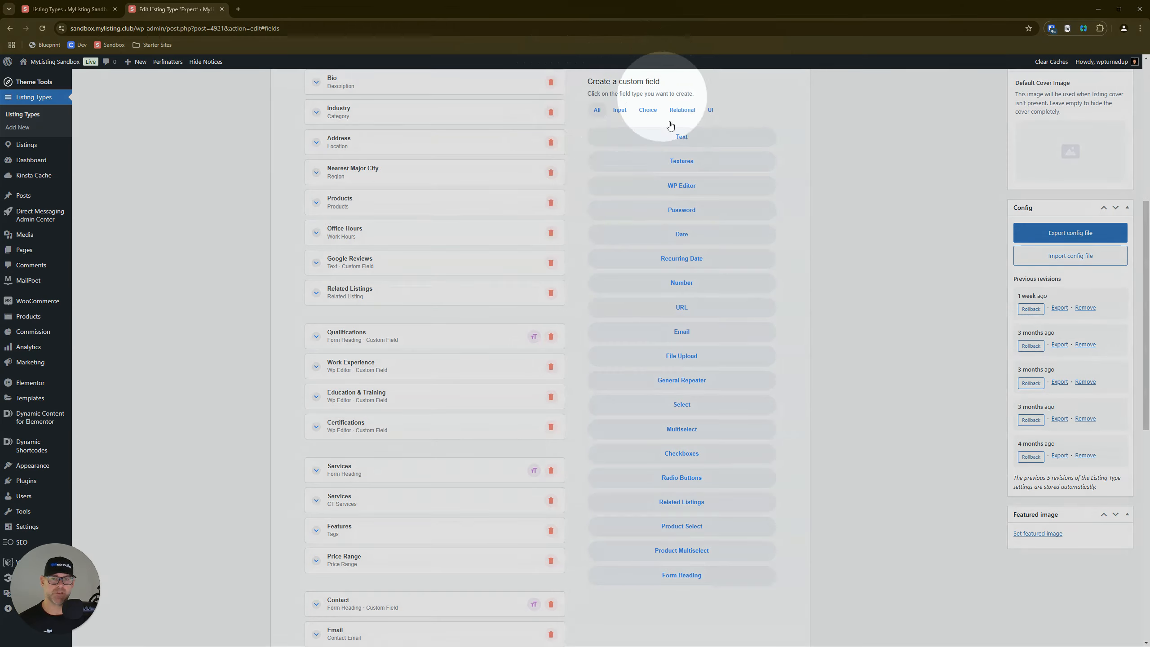
{"action": "scroll", "coordinate": [694, 337], "scroll_direction": "down", "scroll_amount": 1}
{"action": "scroll", "coordinate": [419, 357], "scroll_direction": "down", "scroll_amount": 8}
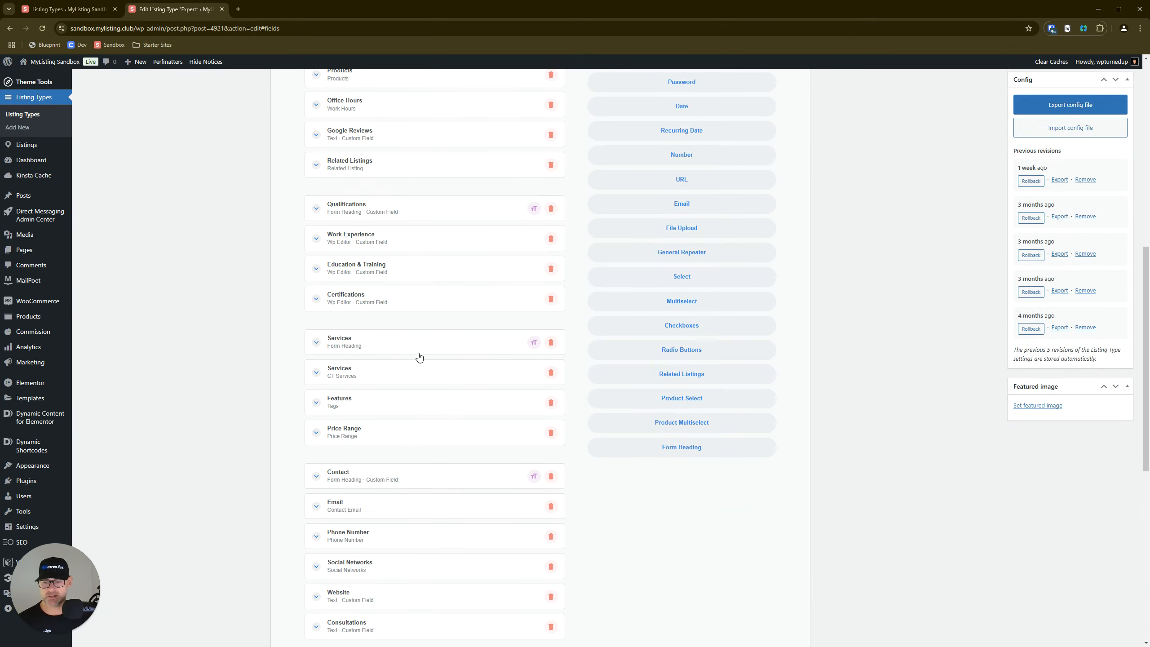
{"action": "scroll", "coordinate": [422, 574], "scroll_direction": "down", "scroll_amount": 4}
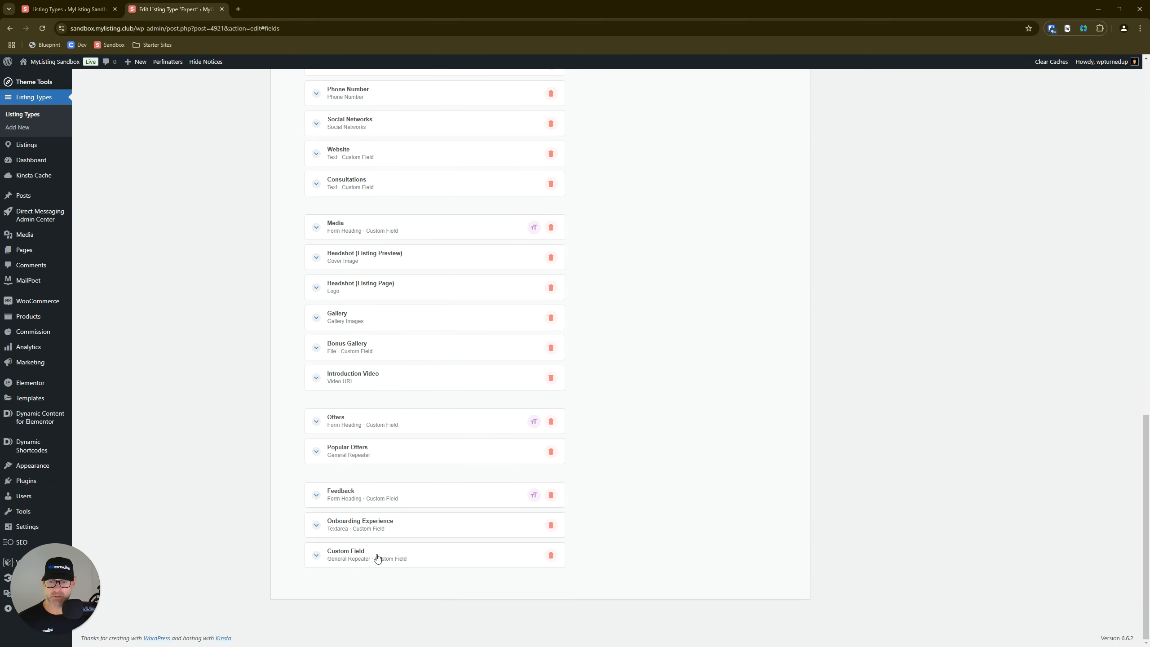
- Move the new General Repeater custom field up the used fields list, directly below Related Listings
{"action": "left_click_drag", "start_coordinate": [379, 560], "coordinate": [383, 167]}
{"action": "scroll", "coordinate": [372, 411], "scroll_direction": "up", "scroll_amount": 7}
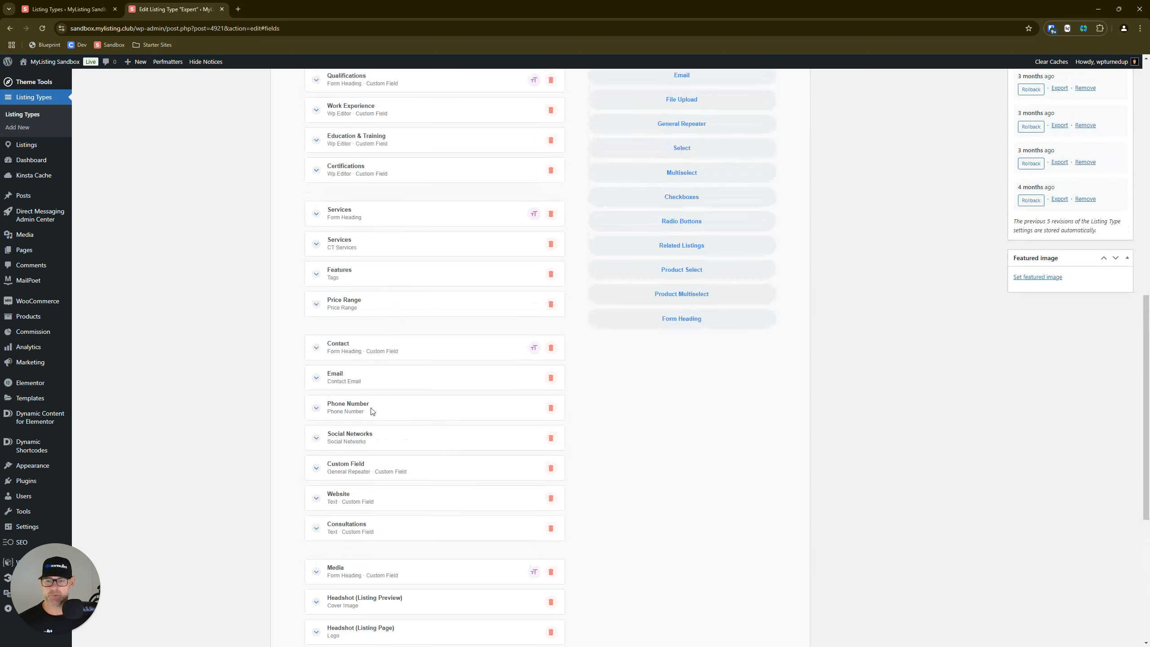
{"action": "left_click_drag", "start_coordinate": [381, 475], "coordinate": [389, 217]}
{"action": "scroll", "coordinate": [407, 254], "scroll_direction": "up", "scroll_amount": 3}
- Label the new General Repeater field "Testimonials"
{"action": "left_click", "coordinate": [368, 330]}
{"action": "scroll", "coordinate": [371, 335], "scroll_direction": "down", "scroll_amount": 3}
{"action": "left_click_drag", "start_coordinate": [360, 196], "coordinate": [203, 206]}
{"action": "type", "text": "Tetimonials"}
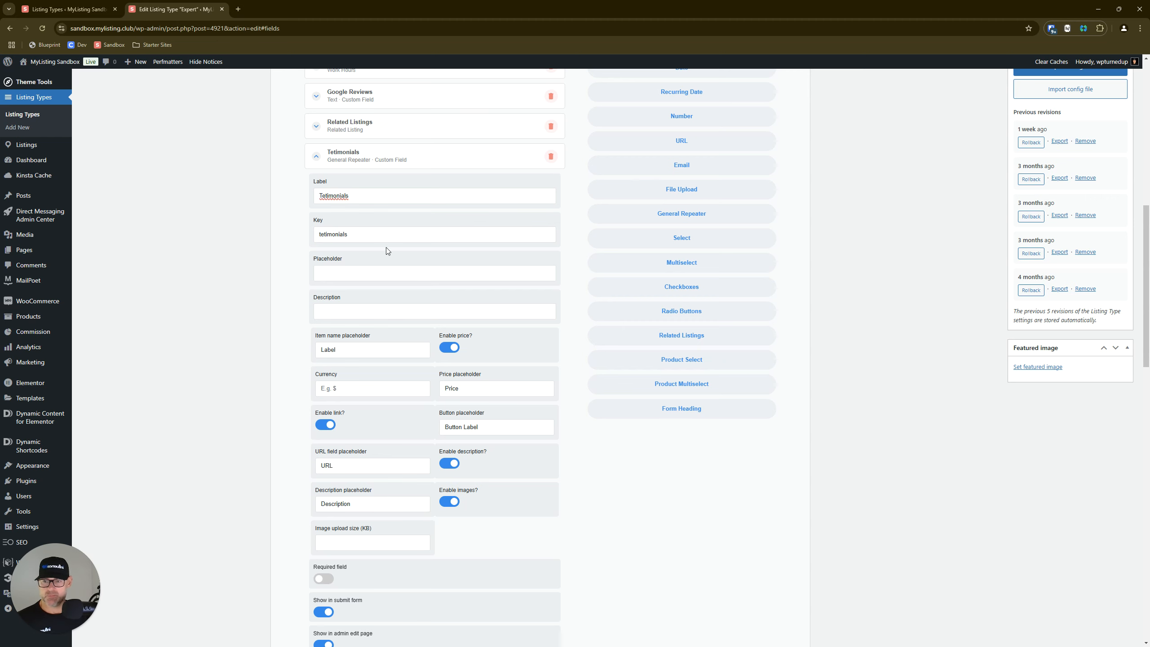
{"action": "left_click", "coordinate": [330, 195]}
{"action": "type", "text": "s"}
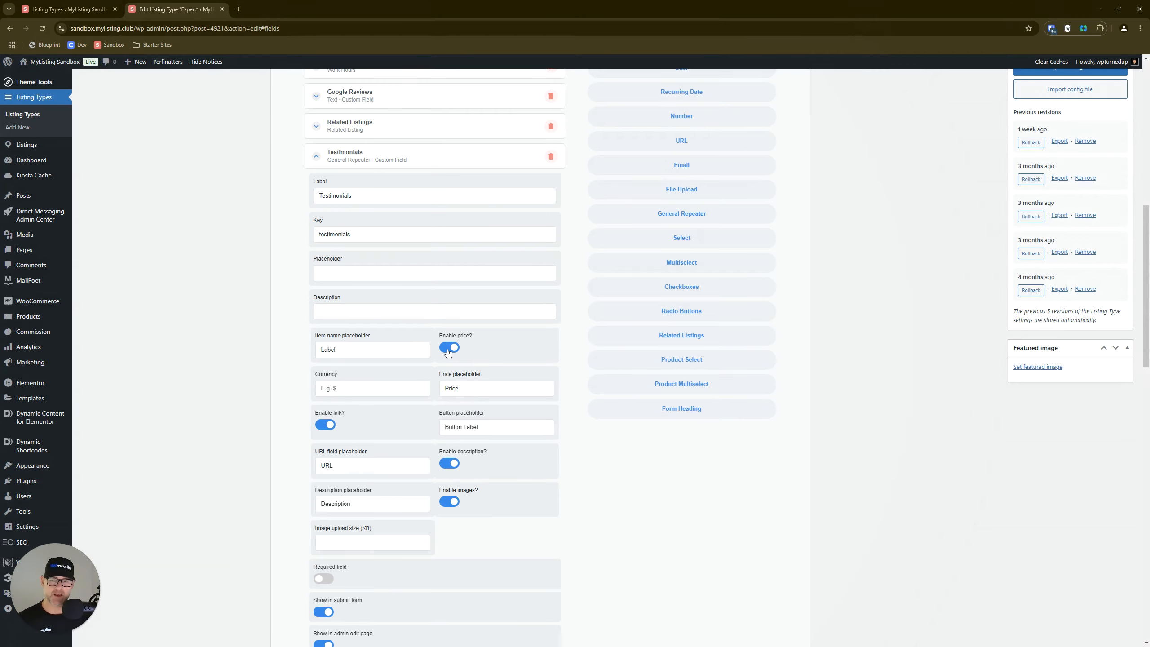
- Disable the price option of the Testimonials field and set its item name placeholder to "First Name + Last Initial"
{"action": "left_click", "coordinate": [450, 348]}
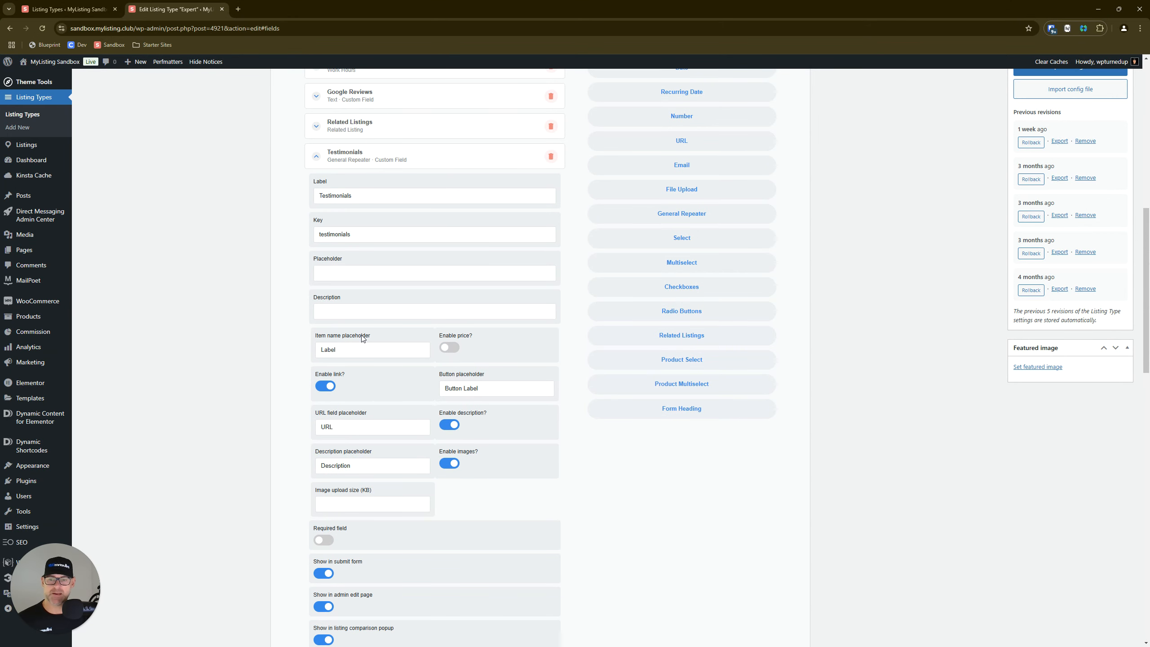
{"action": "left_click_drag", "start_coordinate": [370, 354], "coordinate": [215, 354]}
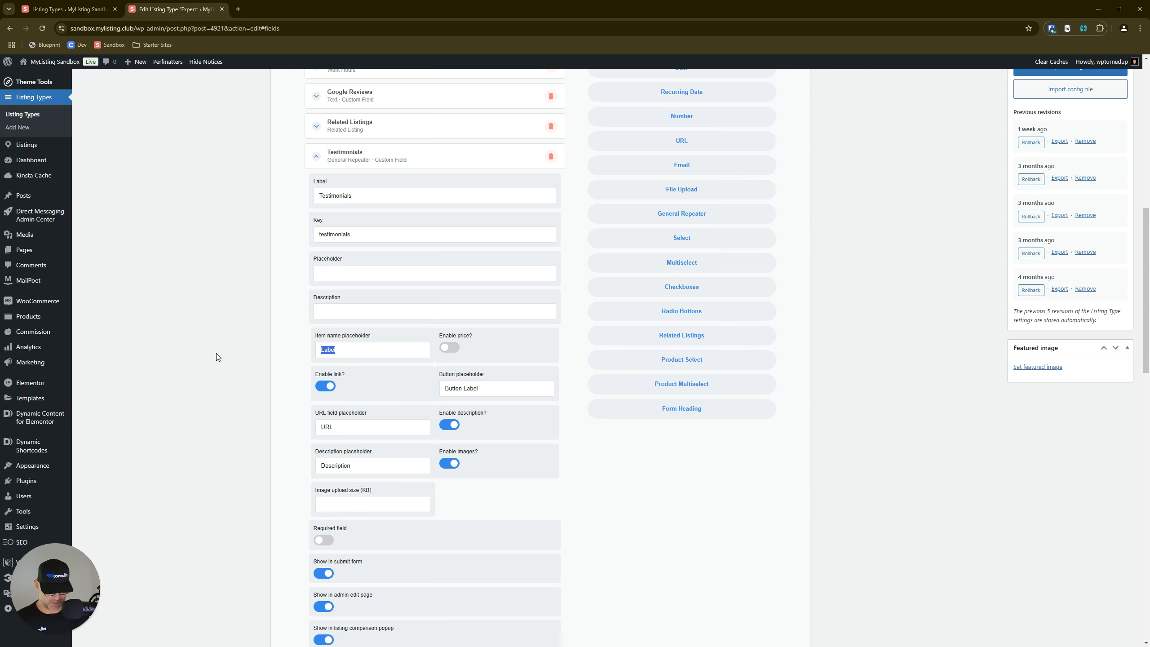
{"action": "type", "text": "T"}
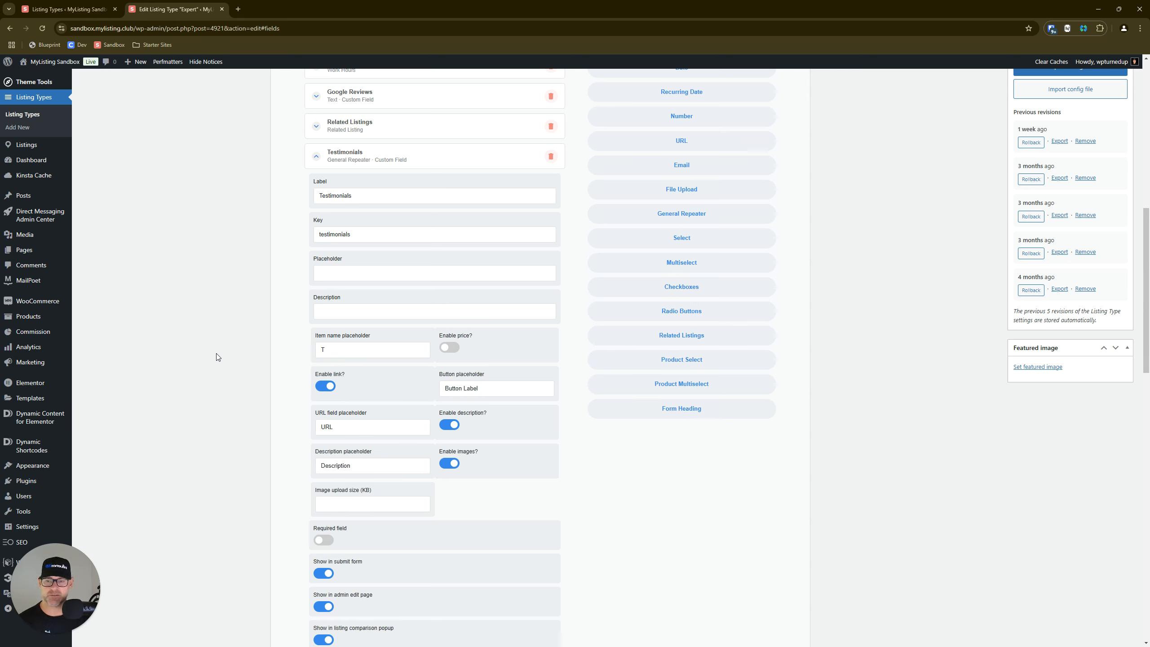
{"action": "type", "text": "irst Na"}
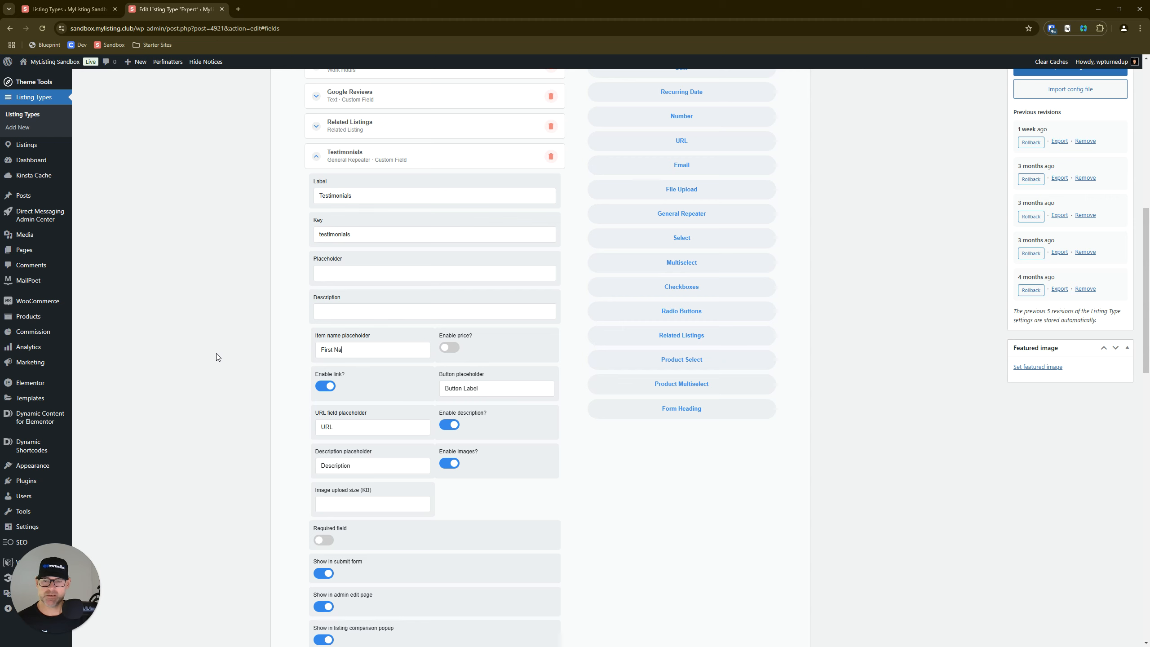
{"action": "type", "text": "me + "}
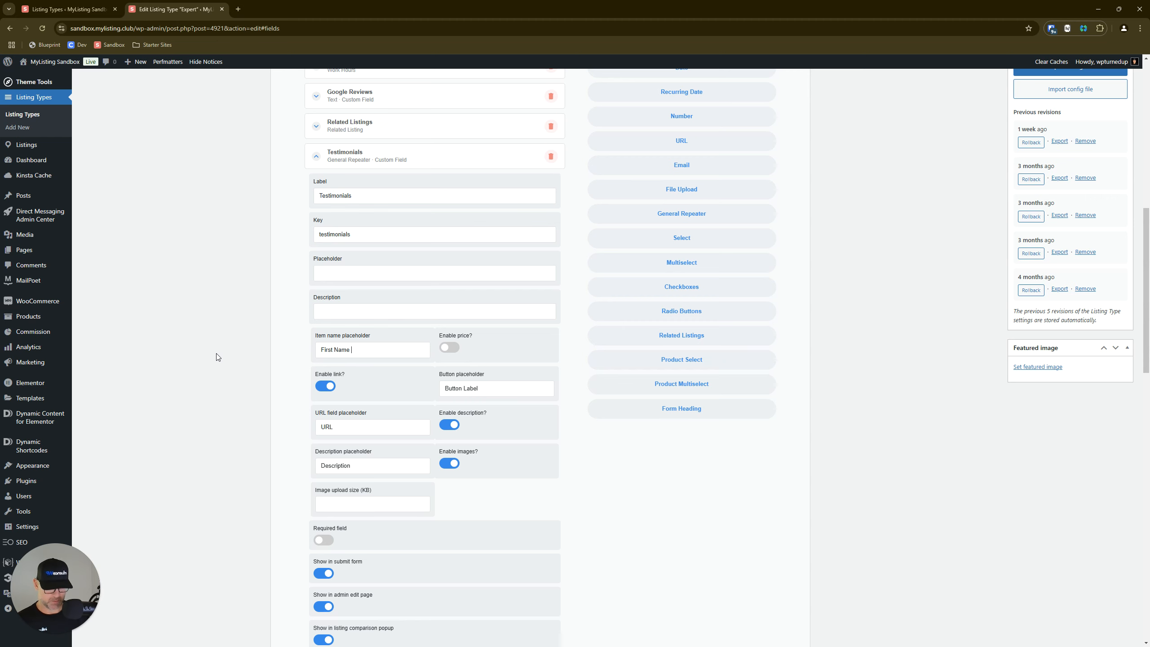
{"action": "type", "text": "Last Initial"}
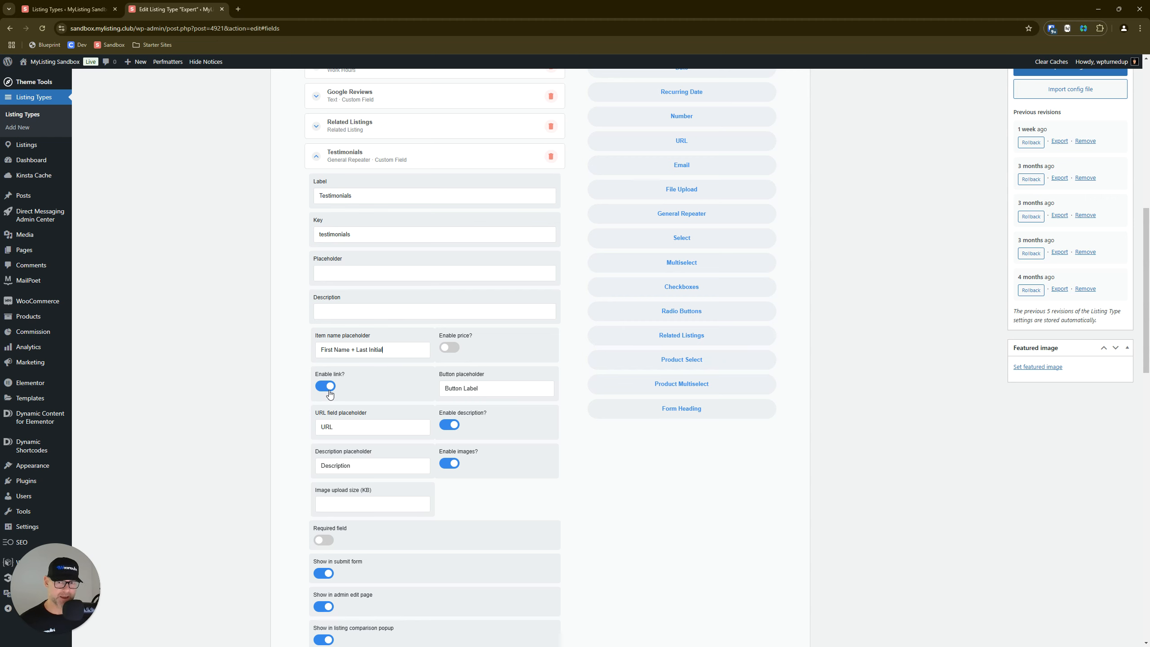
- Disable the link option of the Testimonials field and set its description placeholder to "Testimonial"
{"action": "left_click", "coordinate": [329, 391]}
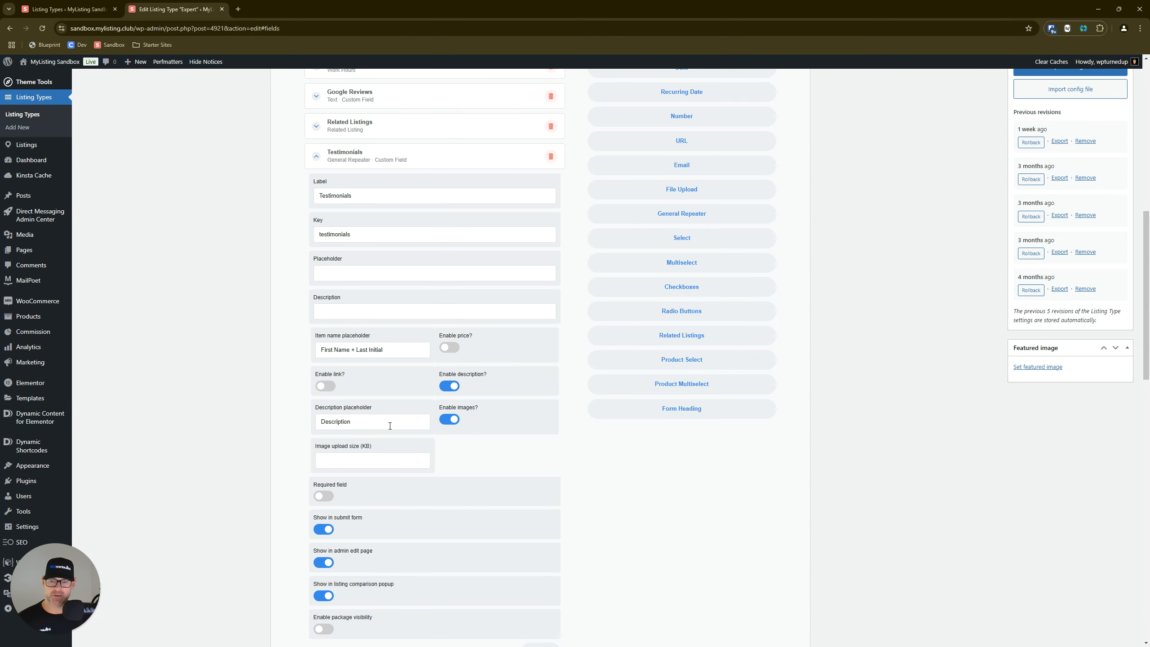
{"action": "double_click", "coordinate": [384, 424]}
{"action": "type", "text": "Testimoniaik"}
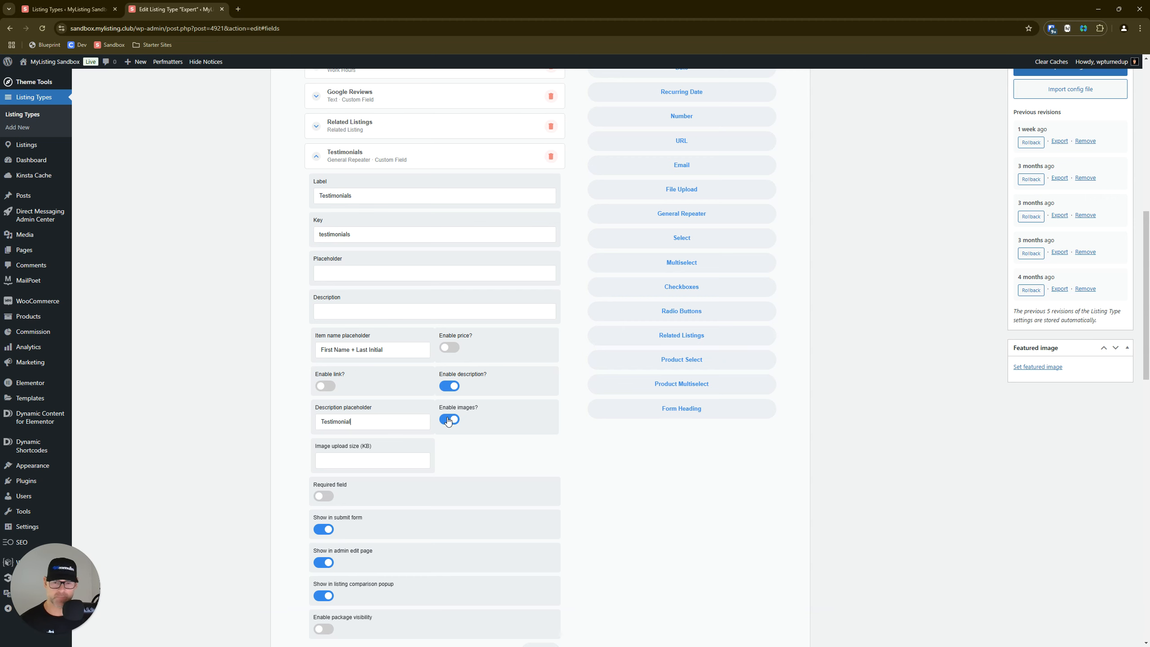
- Limit the field's image upload size to 100 KB and hide the field from the listing comparison popup
{"action": "left_click", "coordinate": [383, 460]}
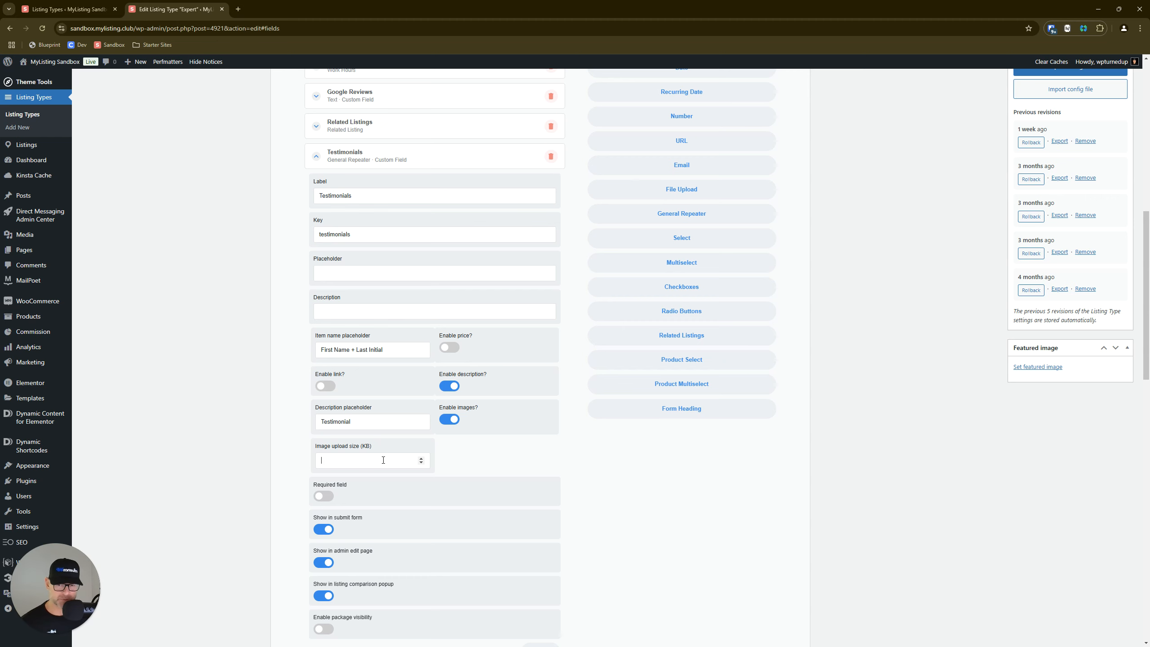
{"action": "type", "text": "100"}
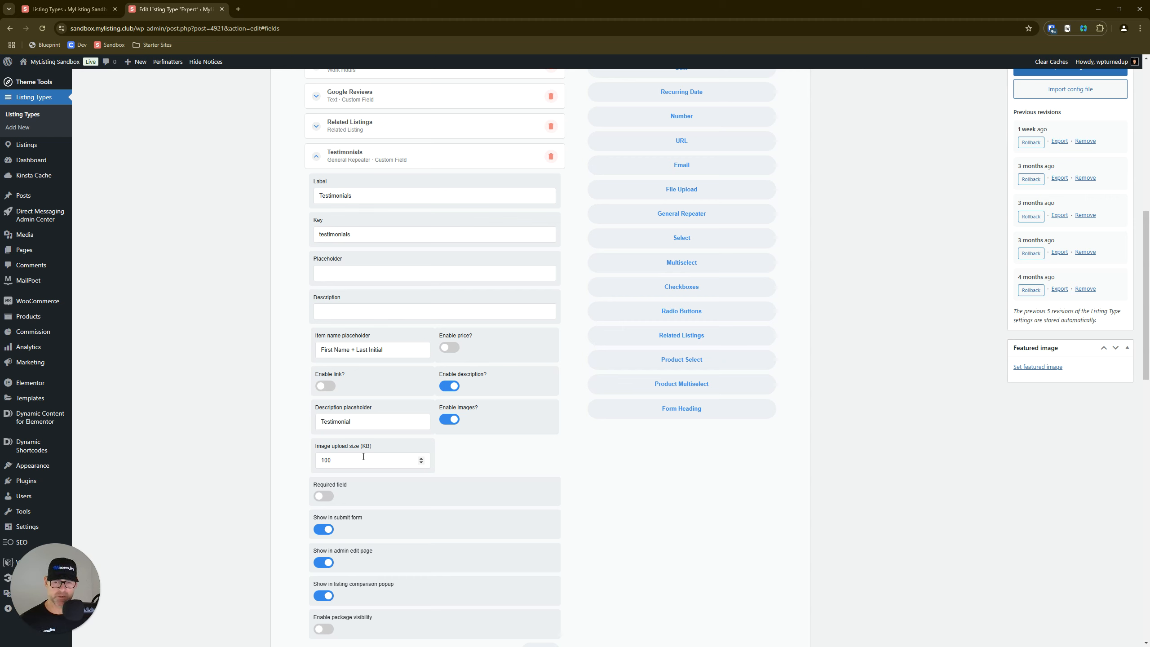
{"action": "scroll", "coordinate": [385, 514], "scroll_direction": "down", "scroll_amount": 3}
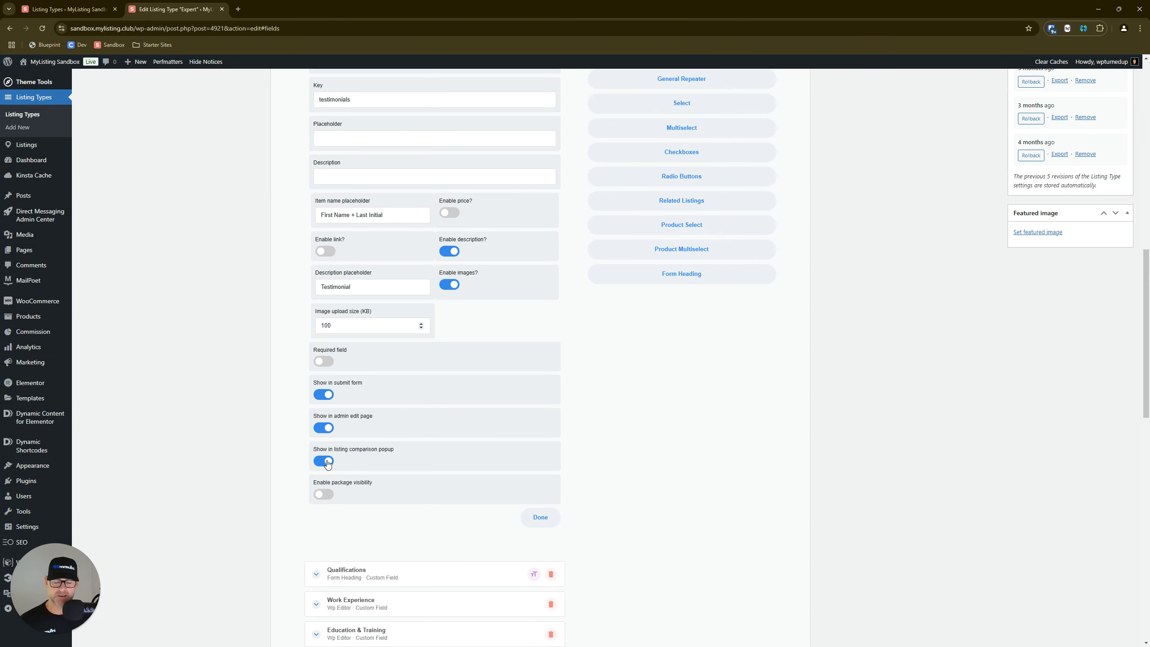
{"action": "left_click", "coordinate": [326, 461]}
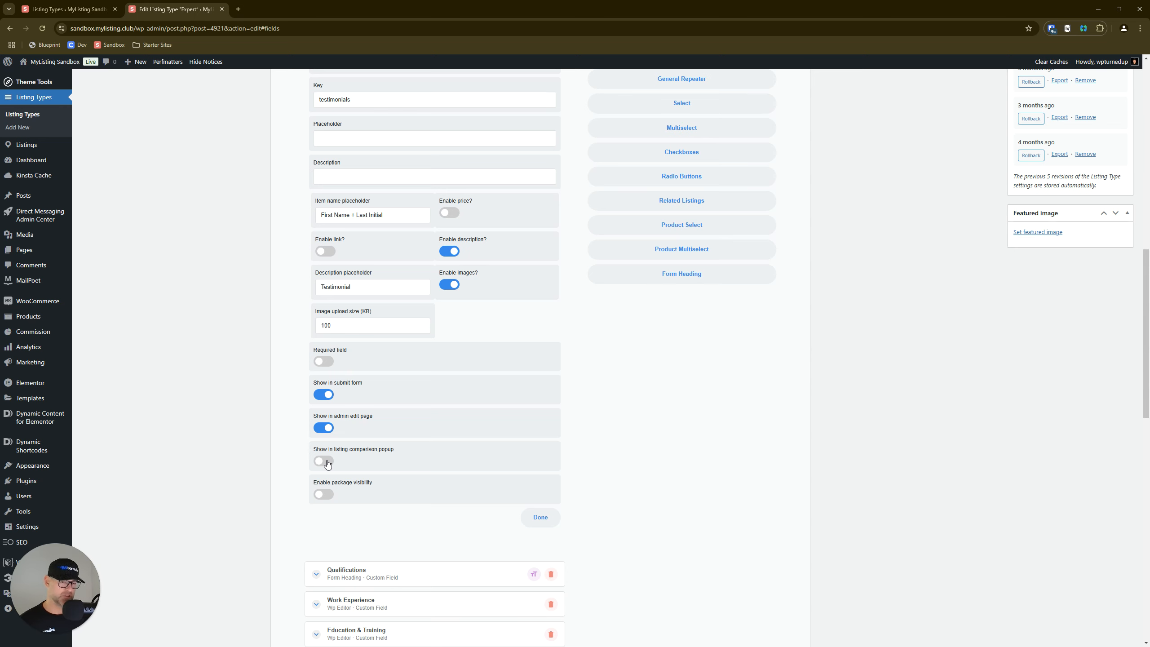
- Add one custom tab to the single page content tabs and place it between Reviews and Related Listings
{"action": "scroll", "coordinate": [328, 465], "scroll_direction": "up", "scroll_amount": 1}
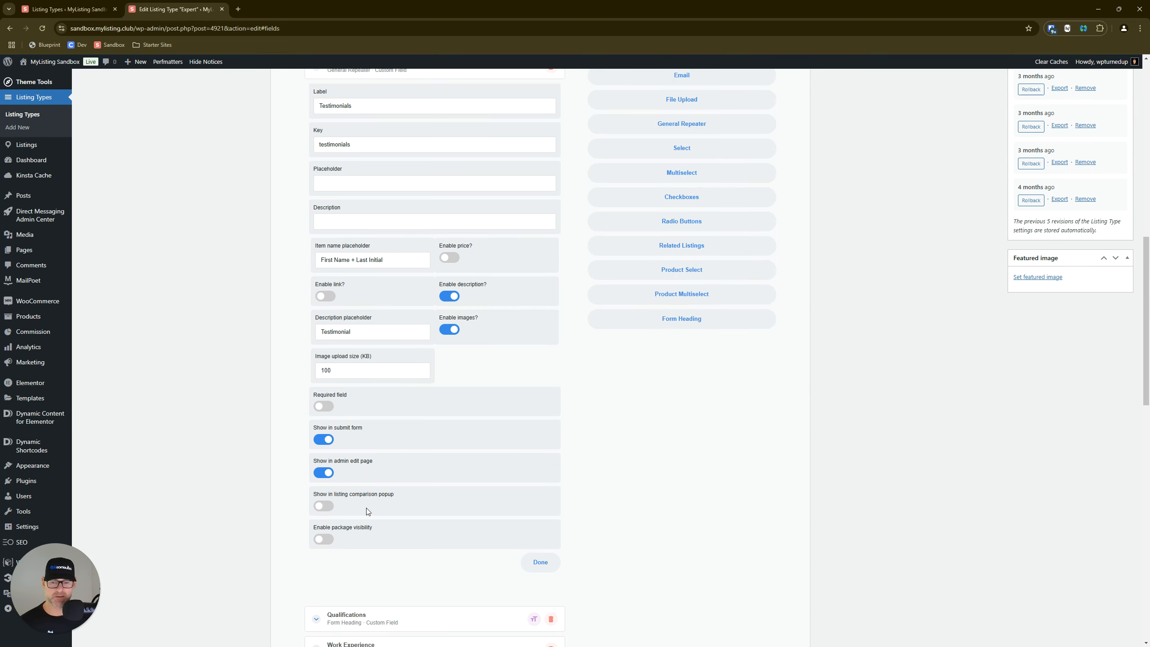
{"action": "scroll", "coordinate": [370, 509], "scroll_direction": "up", "scroll_amount": 15}
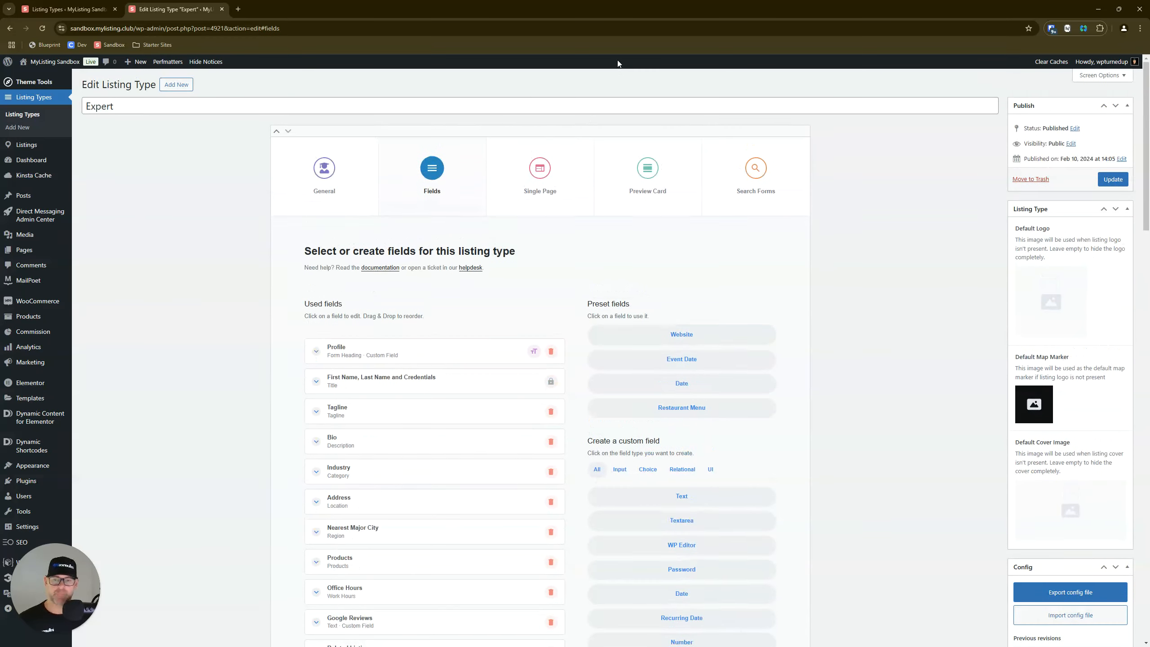
{"action": "left_click", "coordinate": [547, 189]}
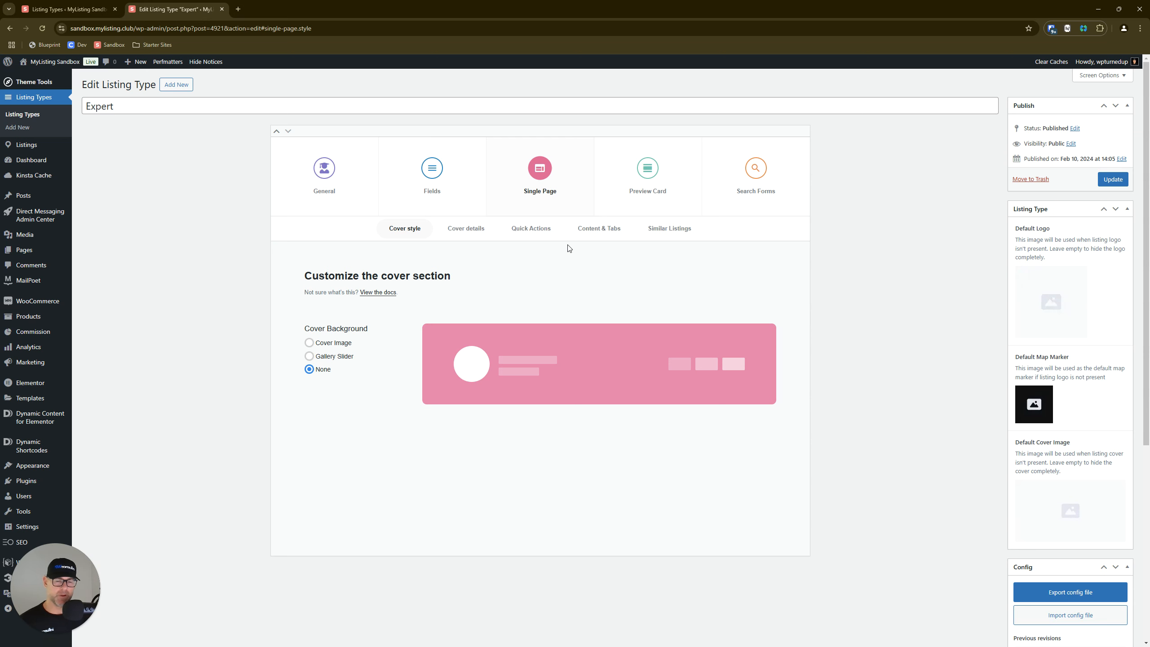
{"action": "left_click", "coordinate": [603, 231]}
{"action": "scroll", "coordinate": [512, 263], "scroll_direction": "down", "scroll_amount": 2}
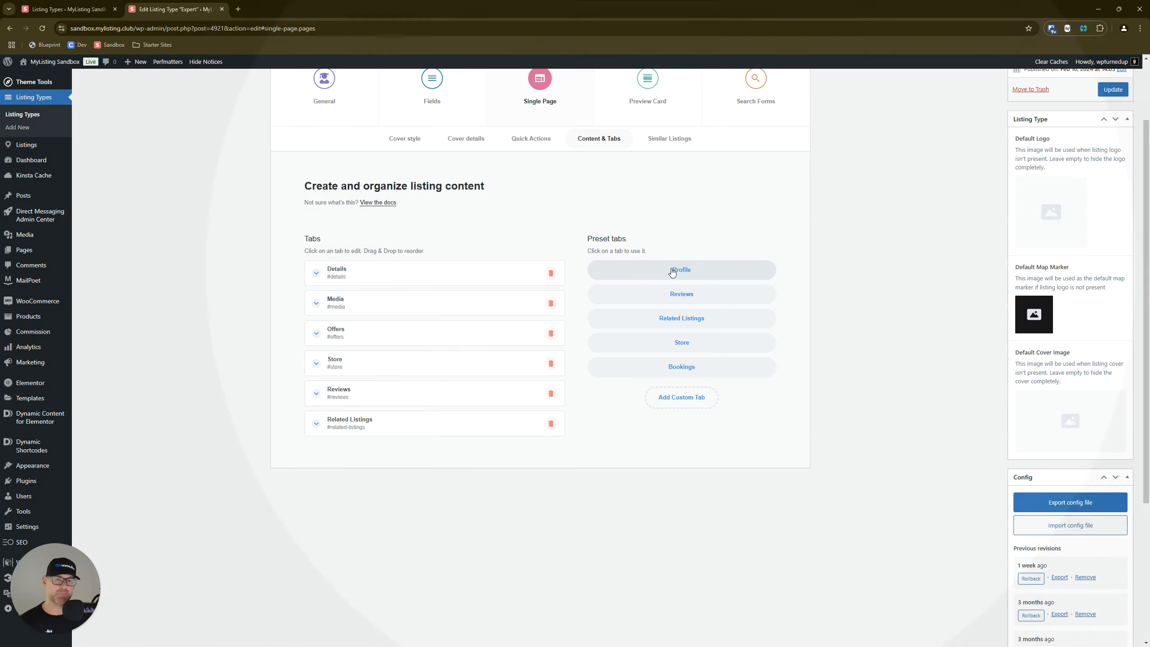
{"action": "left_click", "coordinate": [673, 271]}
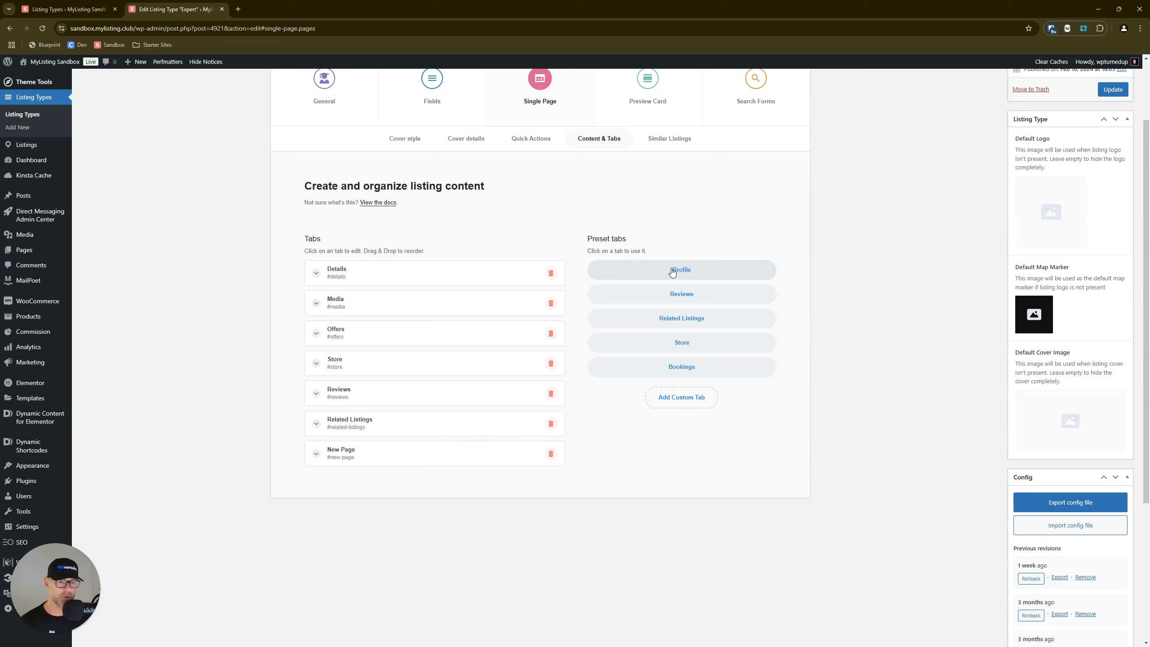
{"action": "left_click", "coordinate": [684, 398]}
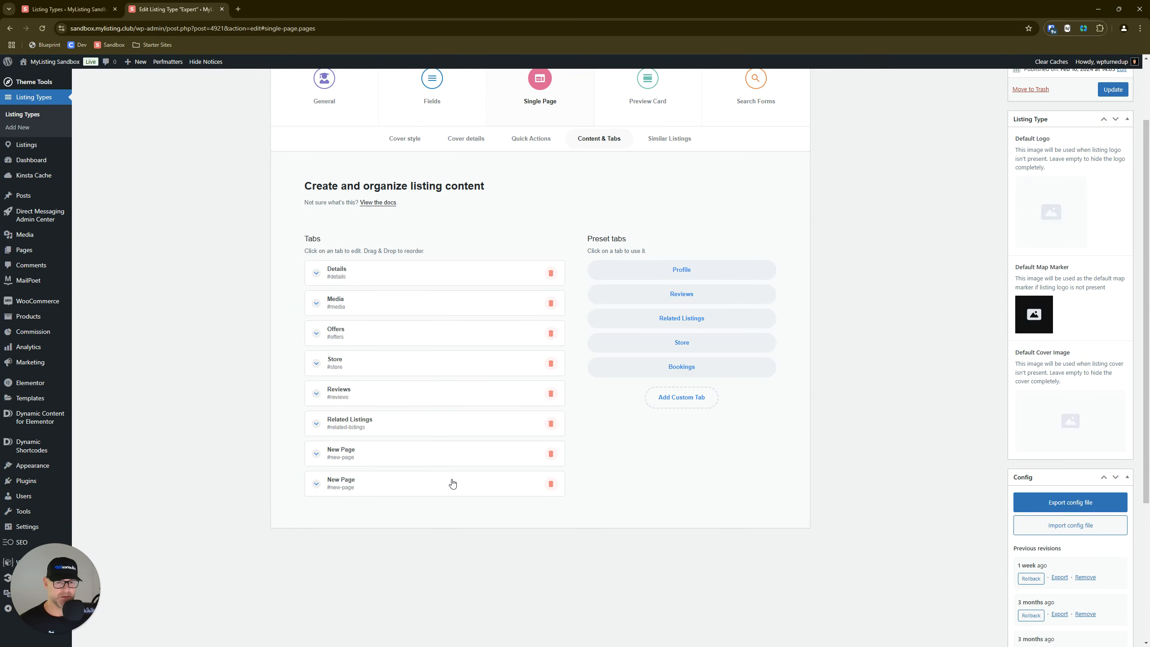
{"action": "left_click", "coordinate": [551, 483]}
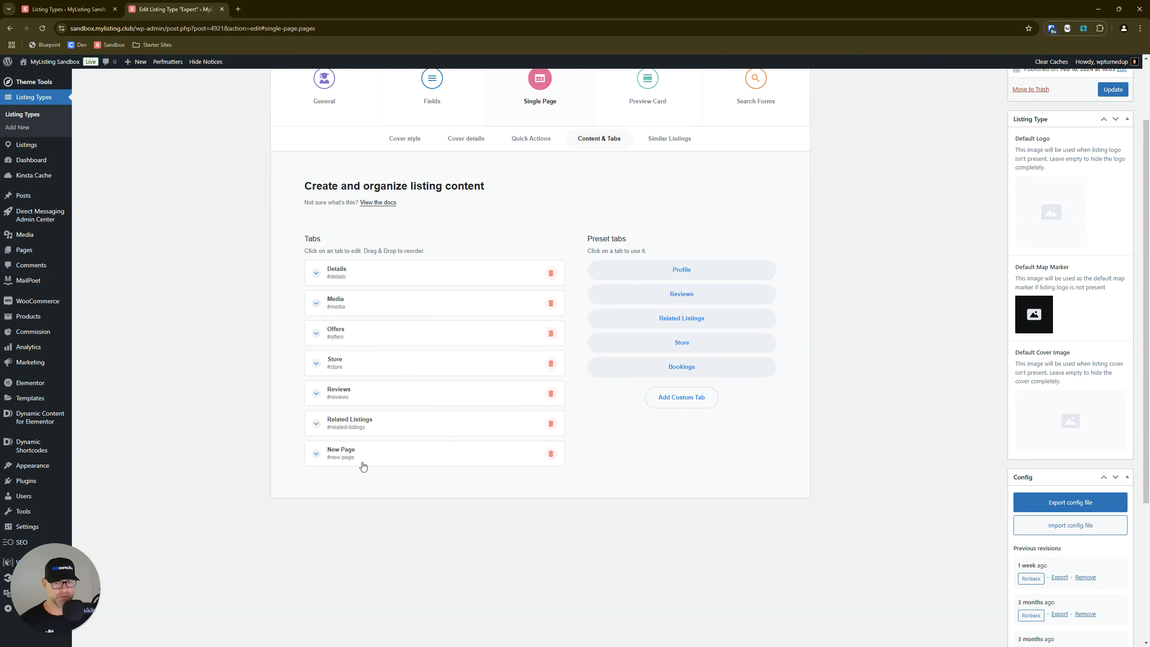
{"action": "left_click_drag", "start_coordinate": [363, 466], "coordinate": [366, 423]}
- Open the new custom tab's settings and change its label to "Testimonials"
{"action": "left_click", "coordinate": [366, 423]}
{"action": "double_click", "coordinate": [386, 267]}
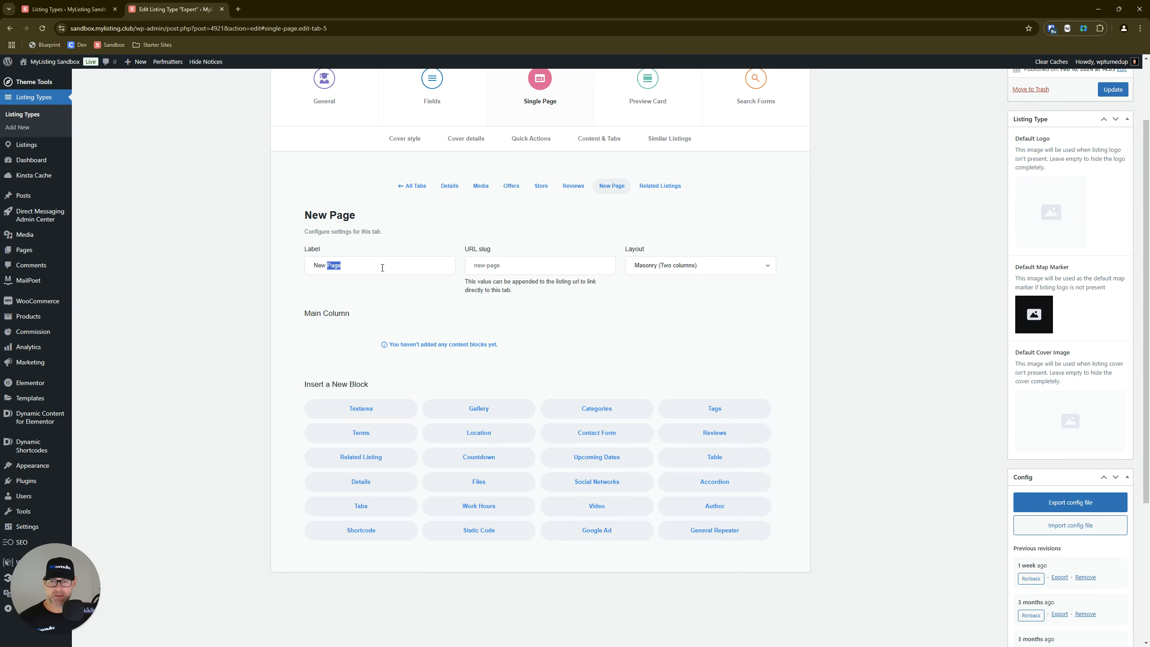
{"action": "key", "text": "BackSpace"}
{"action": "key", "text": "BackSpace"}
{"action": "key", "text": "BackSpace"}
{"action": "key", "text": "BackSpace"}
{"action": "key", "text": "BackSpace"}
{"action": "type", "text": "T"}
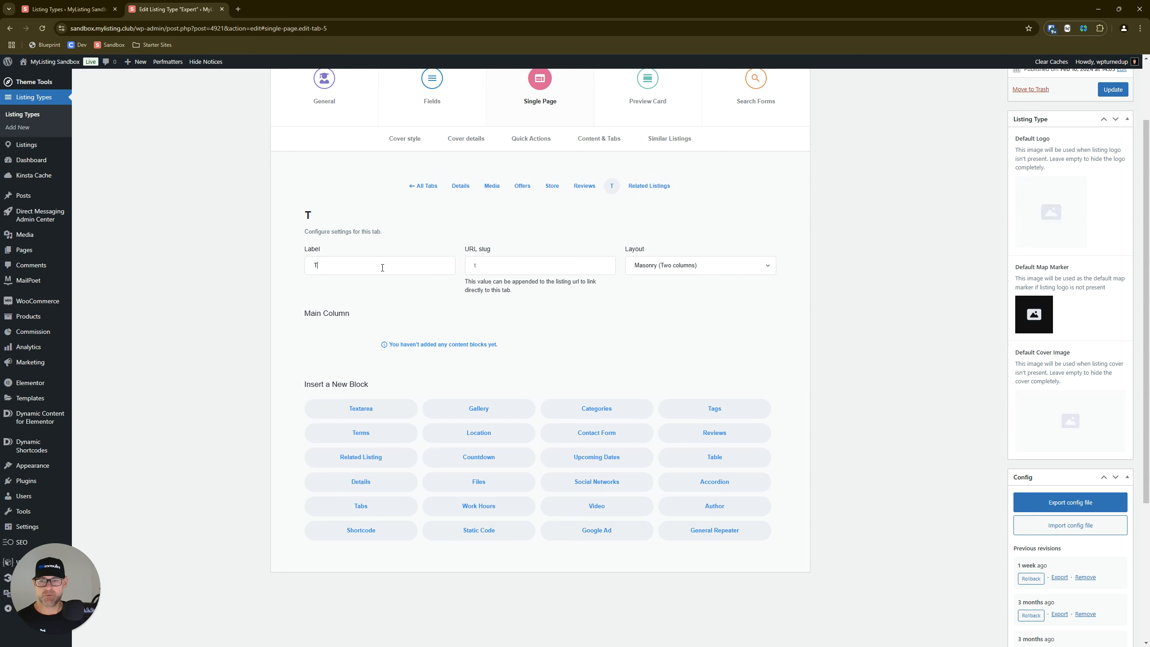
{"action": "type", "text": "estimonial"}
{"action": "key", "text": "BackSpace"}
{"action": "key", "text": "BackSpace"}
{"action": "key", "text": "BackSpace"}
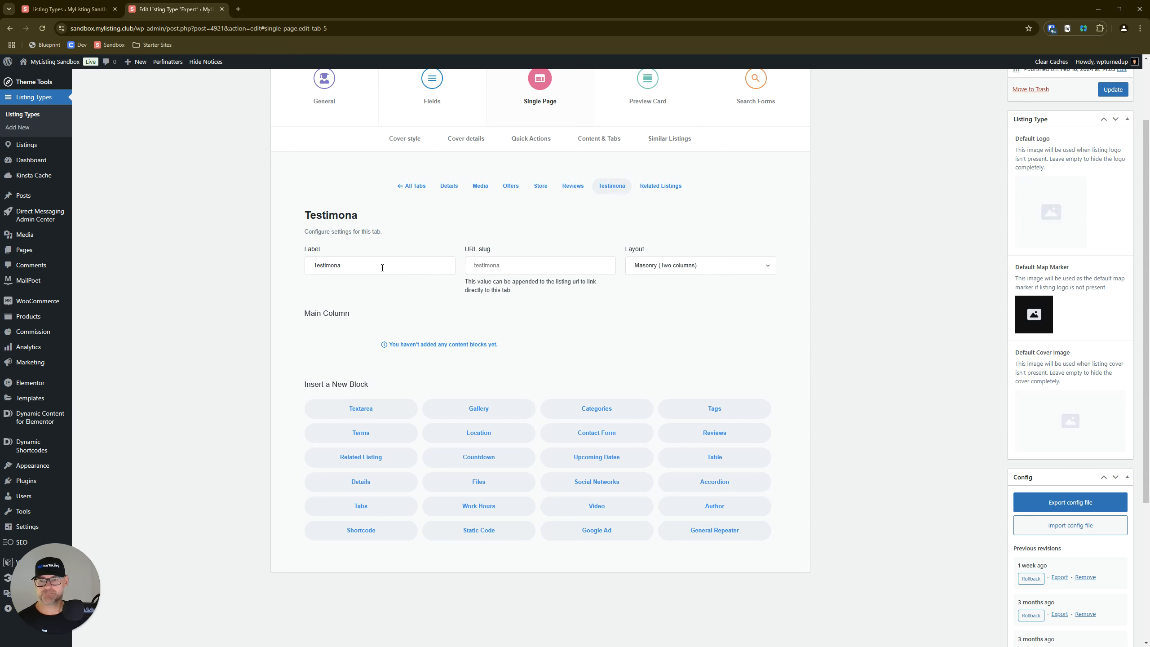
{"action": "type", "text": "ials"}
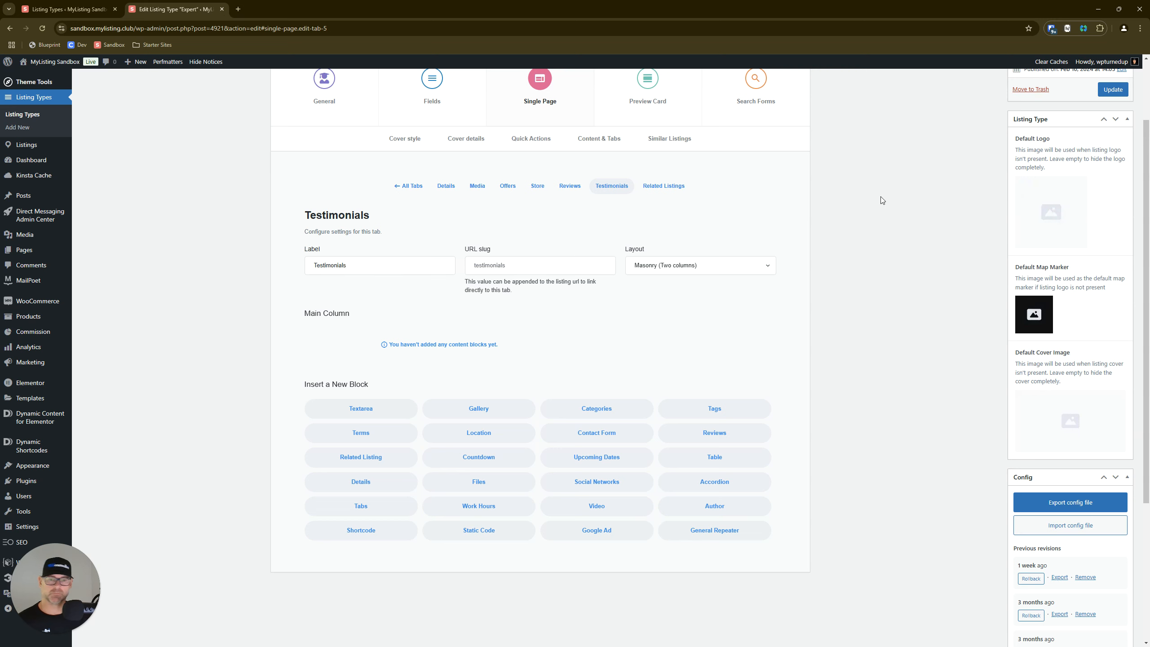
- Set the Testimonials tab's layout to Single column and insert a General Repeater block
{"action": "left_click", "coordinate": [680, 269]}
{"action": "left_click", "coordinate": [683, 324]}
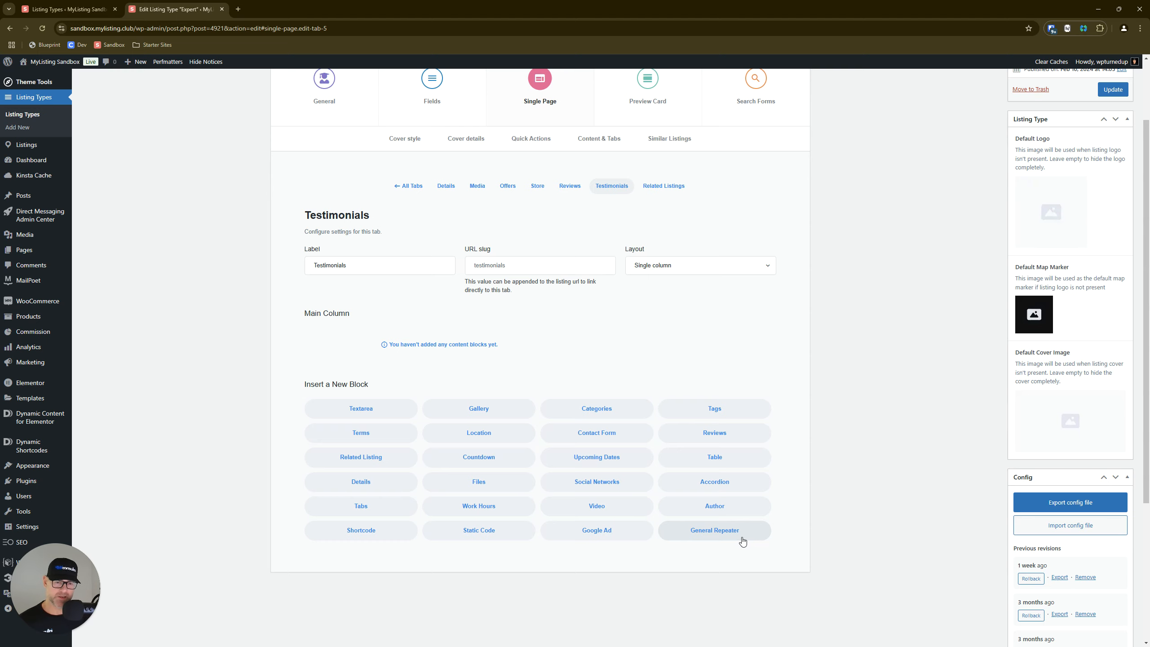
{"action": "left_click", "coordinate": [723, 535]}
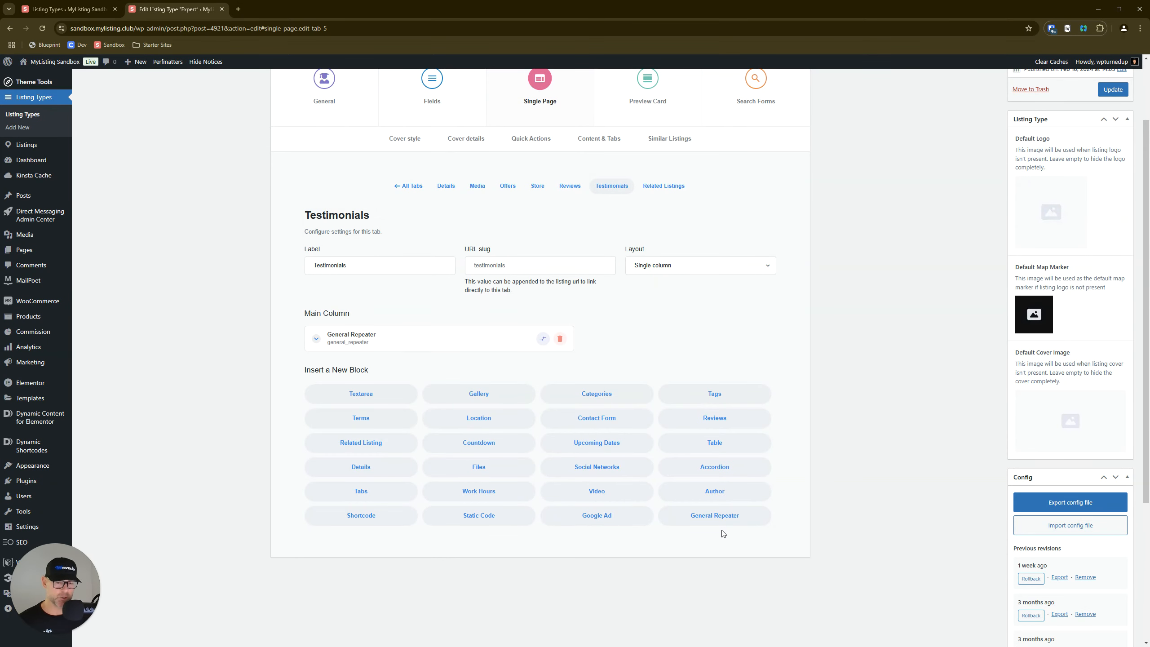
- Open the General Repeater block's settings and clear its label
{"action": "left_click", "coordinate": [406, 331]}
{"action": "scroll", "coordinate": [393, 271], "scroll_direction": "down", "scroll_amount": 3}
{"action": "left_click_drag", "start_coordinate": [367, 243], "coordinate": [162, 242]}
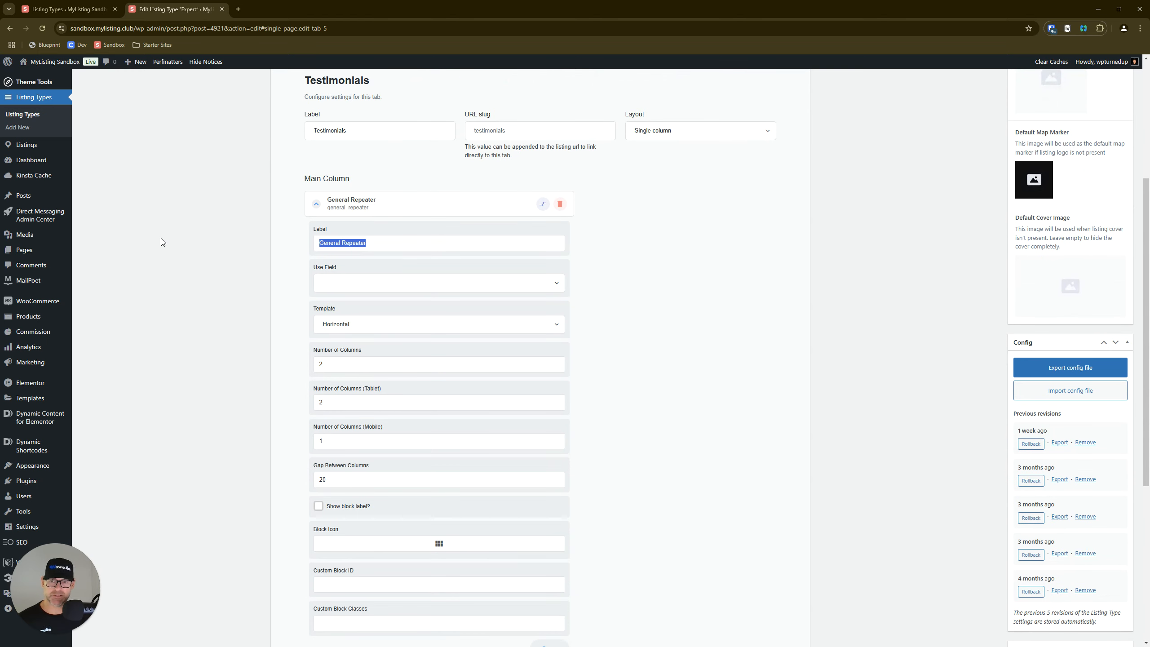
{"action": "key", "text": "BackSpace"}
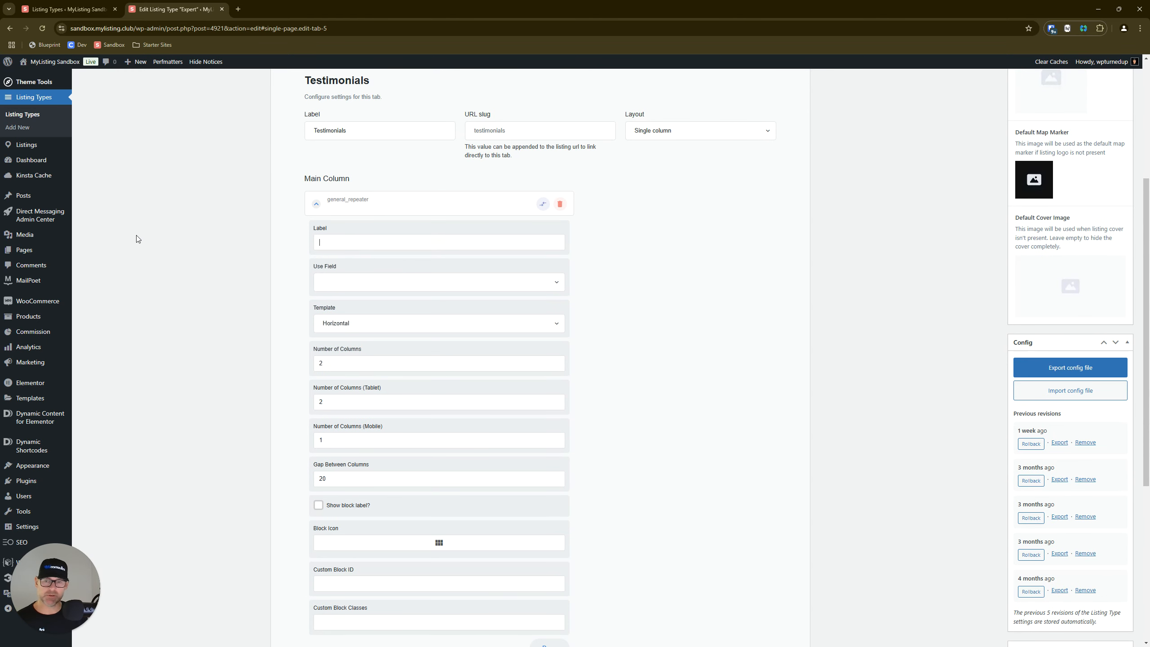
- Set the repeater block to use the Testimonials field and the Vertical template
{"action": "left_click", "coordinate": [370, 286]}
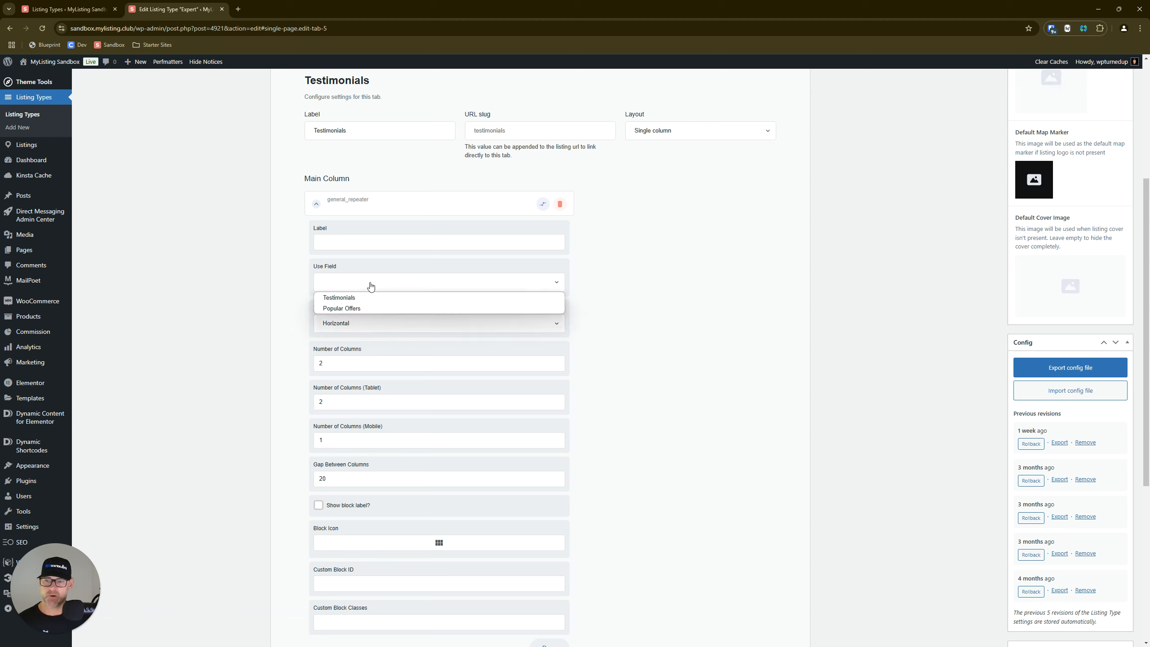
{"action": "left_click", "coordinate": [365, 296]}
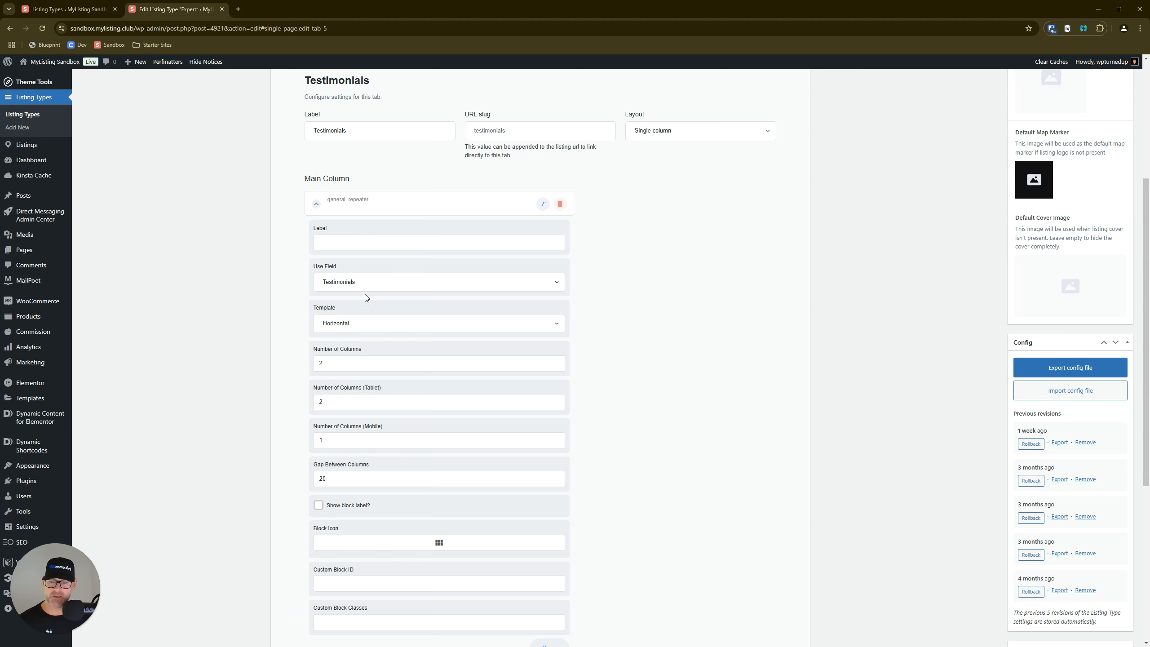
{"action": "left_click", "coordinate": [366, 326]}
{"action": "left_click", "coordinate": [363, 350]}
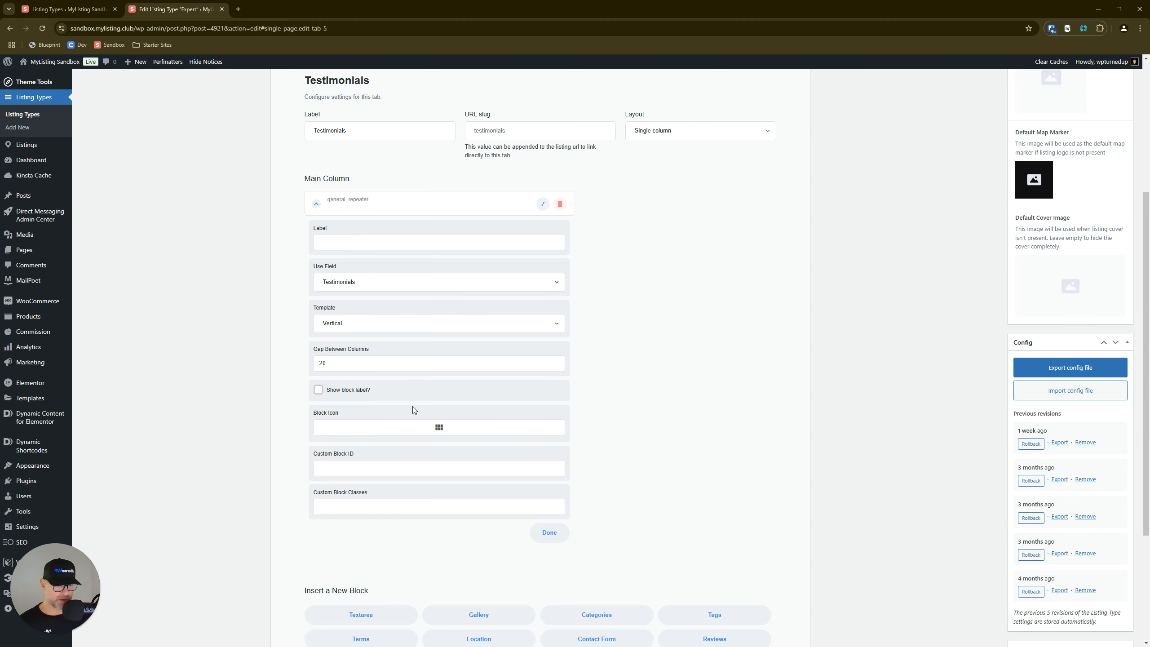
- Set the block icon to the material icons "chat" icon, collapse the block, and update the Expert listing type
{"action": "left_click", "coordinate": [433, 432]}
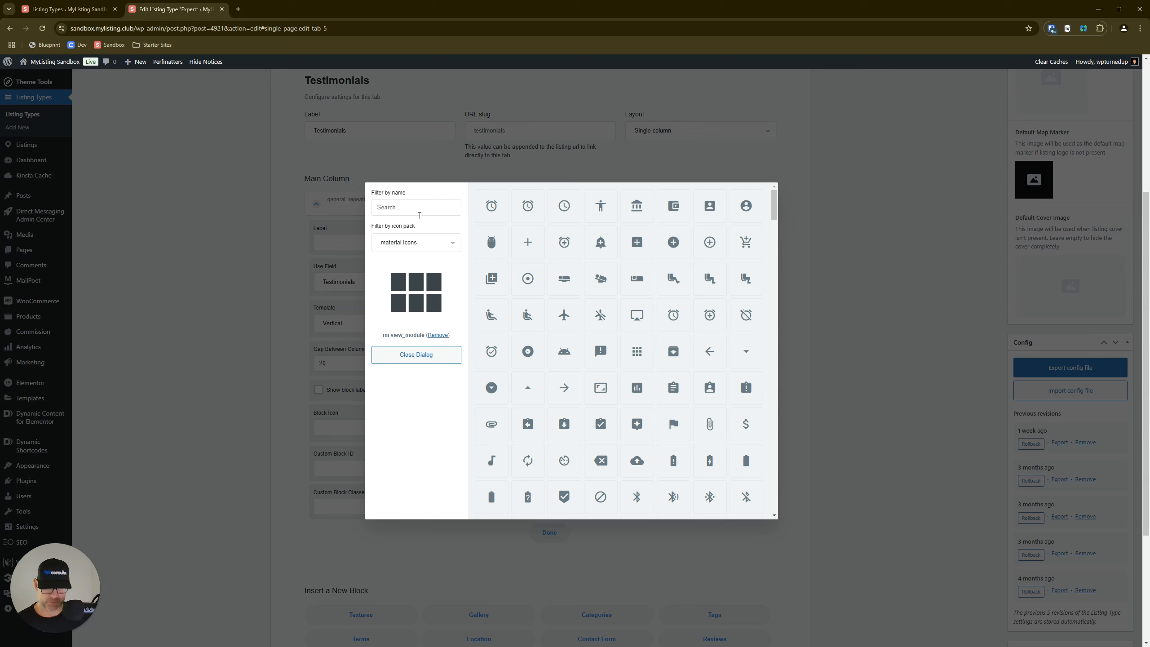
{"action": "type", "text": "chat"}
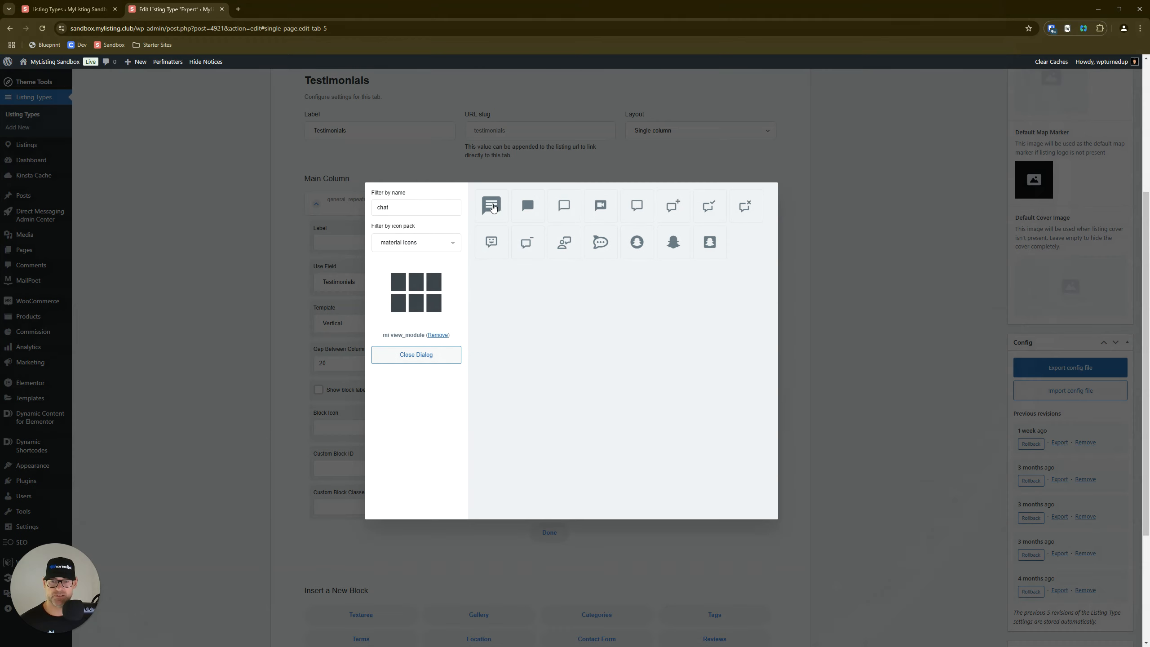
{"action": "left_click", "coordinate": [495, 207]}
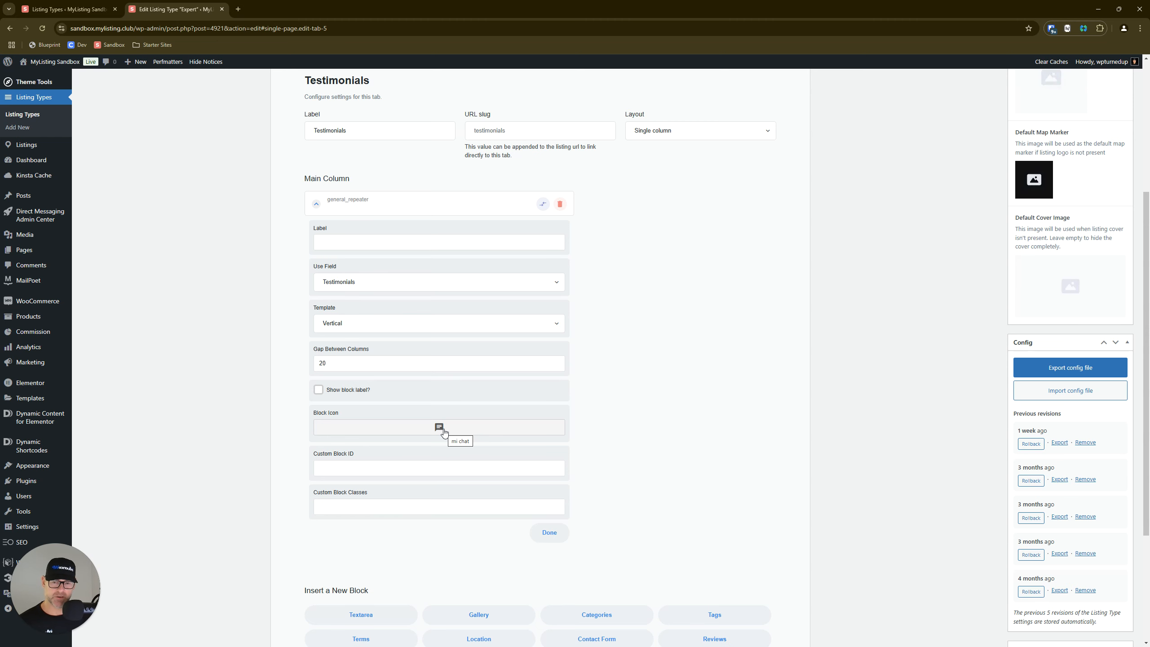
{"action": "left_click", "coordinate": [442, 212]}
{"action": "scroll", "coordinate": [459, 250], "scroll_direction": "up", "scroll_amount": 5}
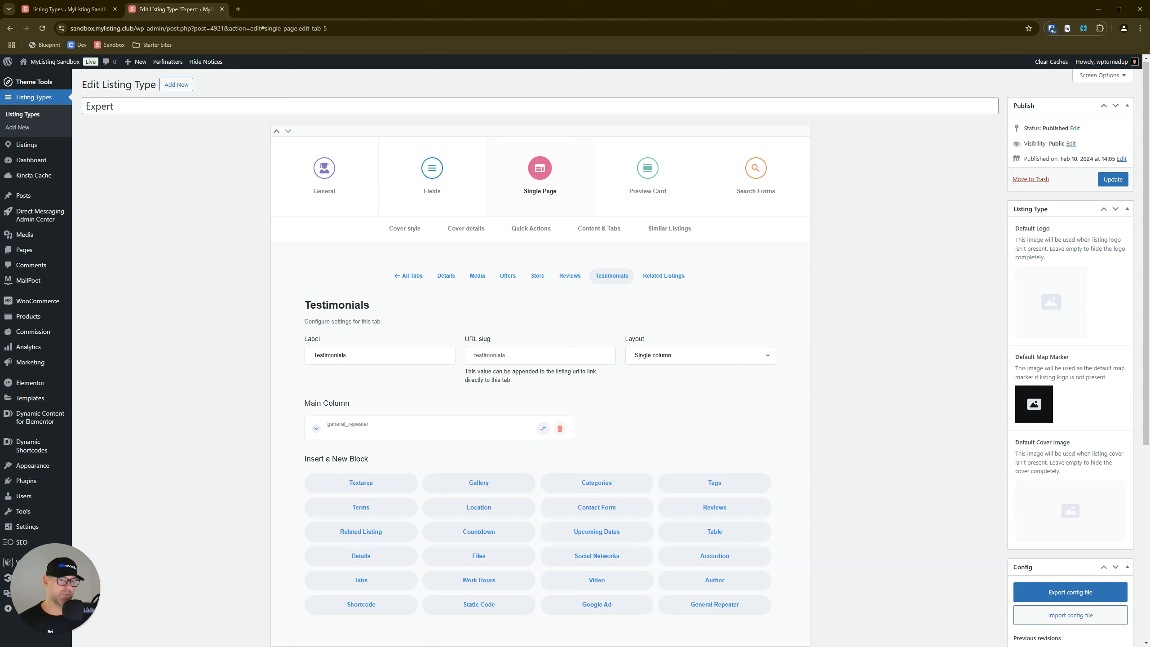
{"action": "left_click", "coordinate": [1111, 183]}
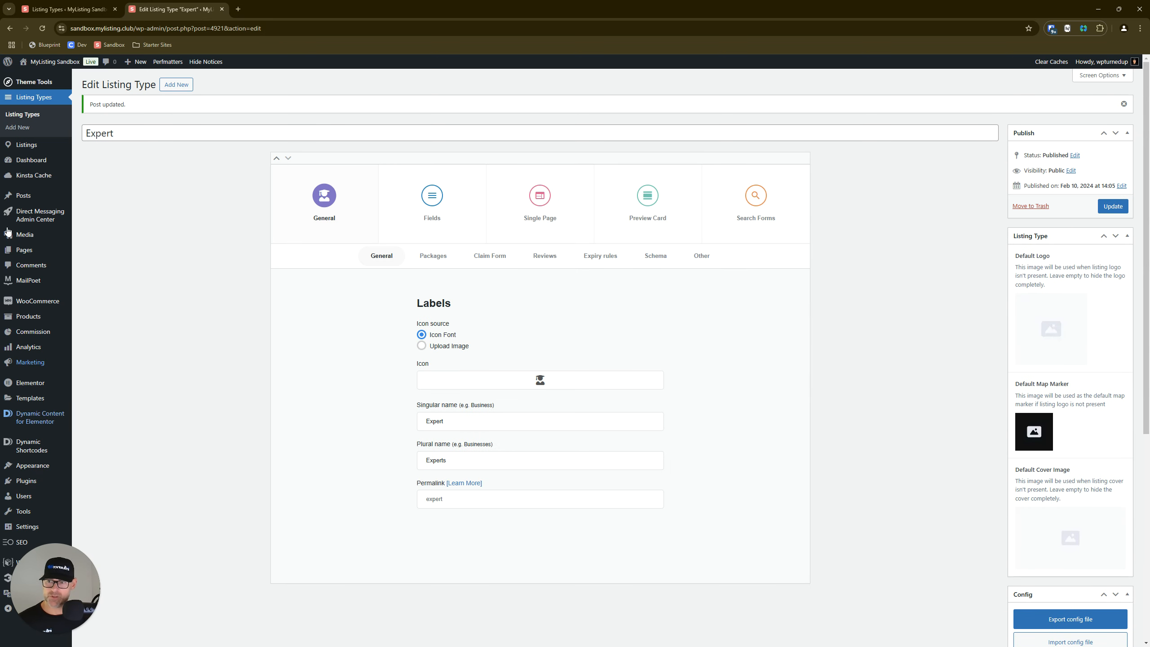
- Open the list of all listings and search it for "expert"
{"action": "left_click", "coordinate": [36, 3]}
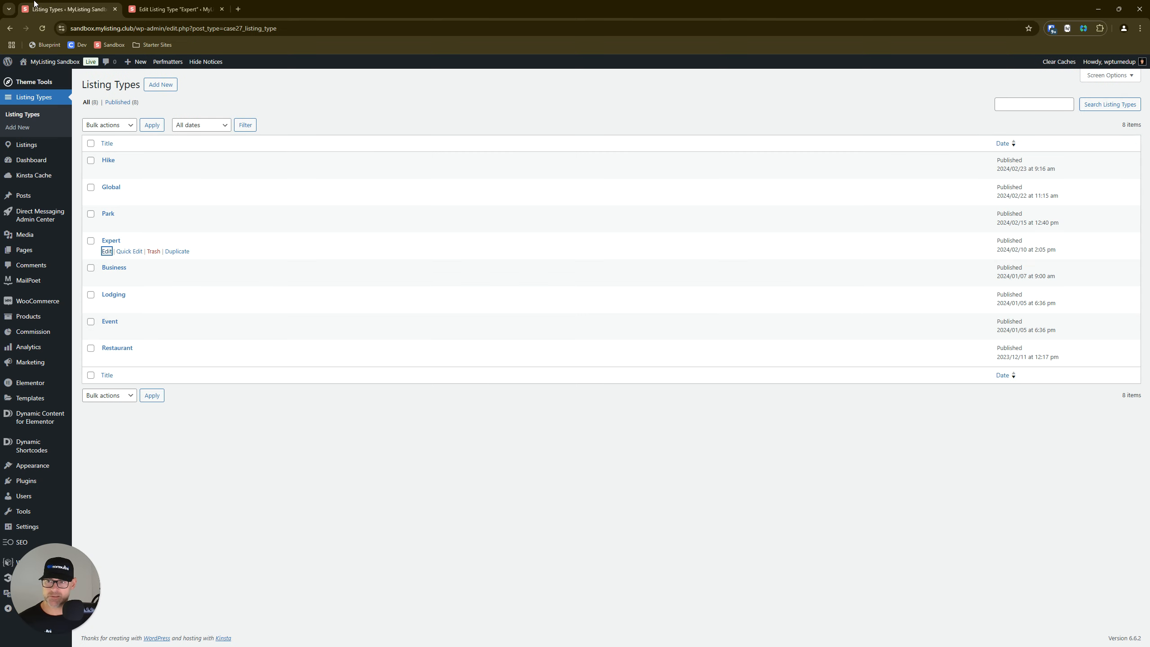
{"action": "left_click", "coordinate": [31, 146]}
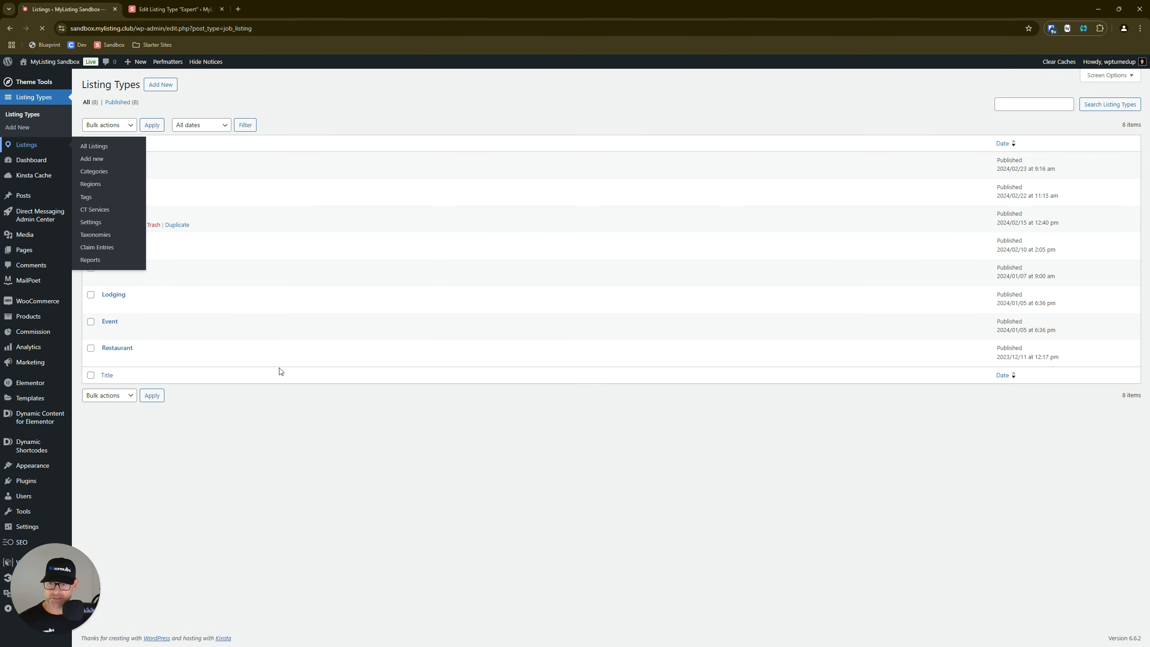
{"action": "scroll", "coordinate": [134, 301], "scroll_direction": "down", "scroll_amount": 5}
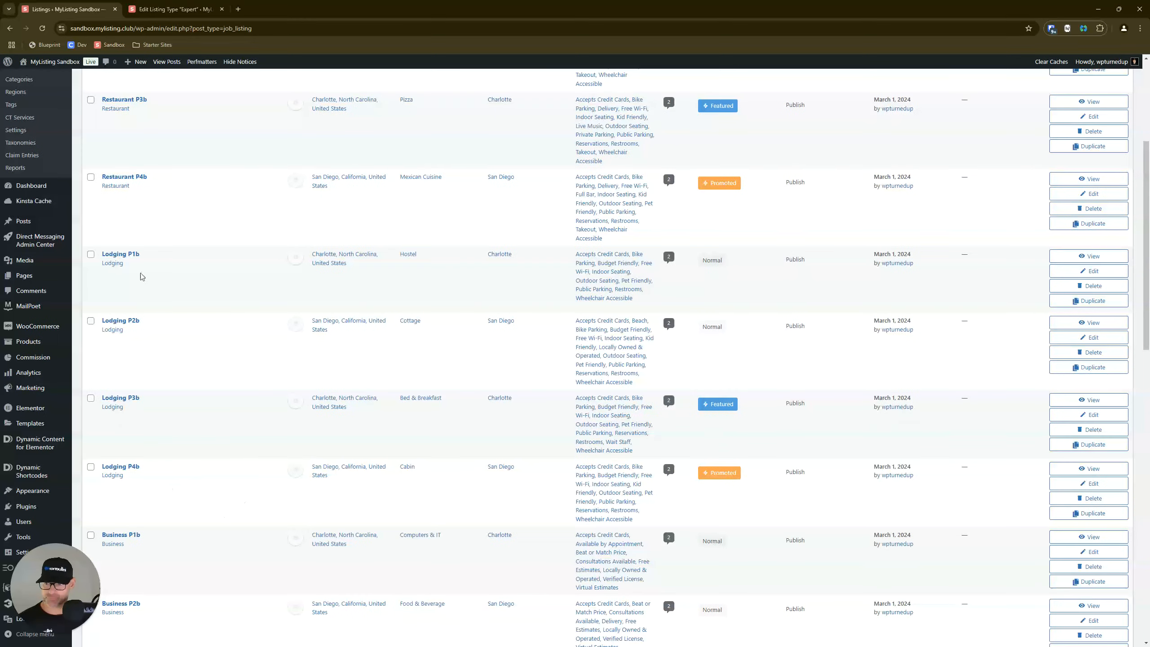
{"action": "scroll", "coordinate": [303, 414], "scroll_direction": "down", "scroll_amount": 3}
{"action": "scroll", "coordinate": [783, 156], "scroll_direction": "up", "scroll_amount": 7}
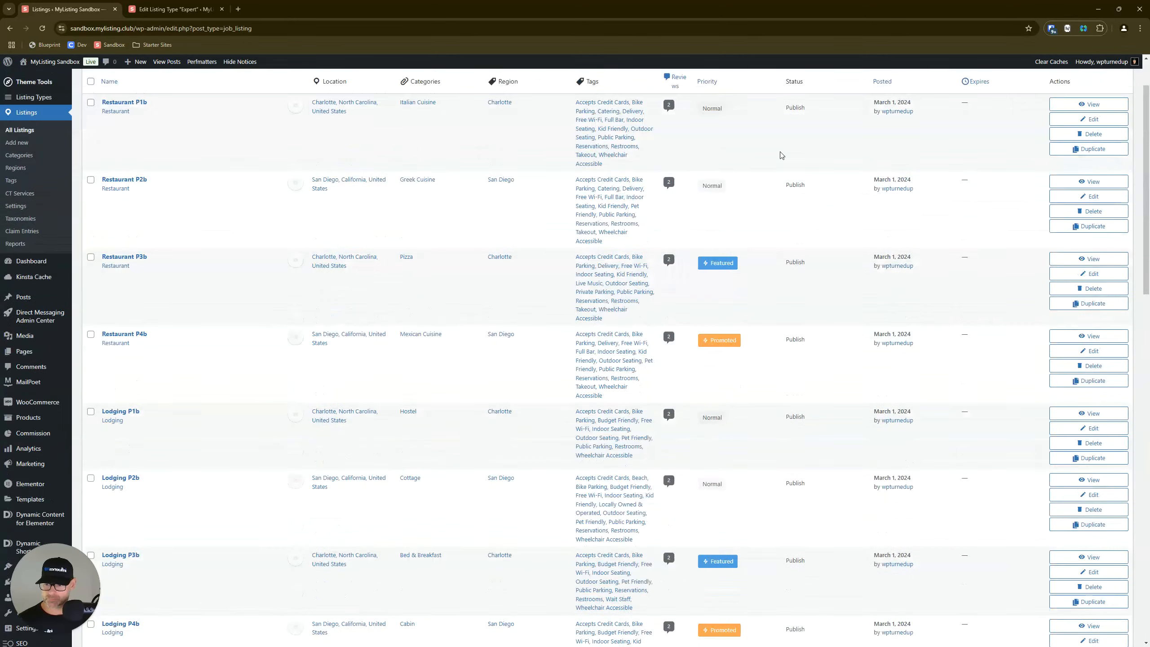
{"action": "scroll", "coordinate": [781, 156], "scroll_direction": "up", "scroll_amount": 2}
{"action": "left_click", "coordinate": [1031, 104]}
{"action": "type", "text": "exp"}
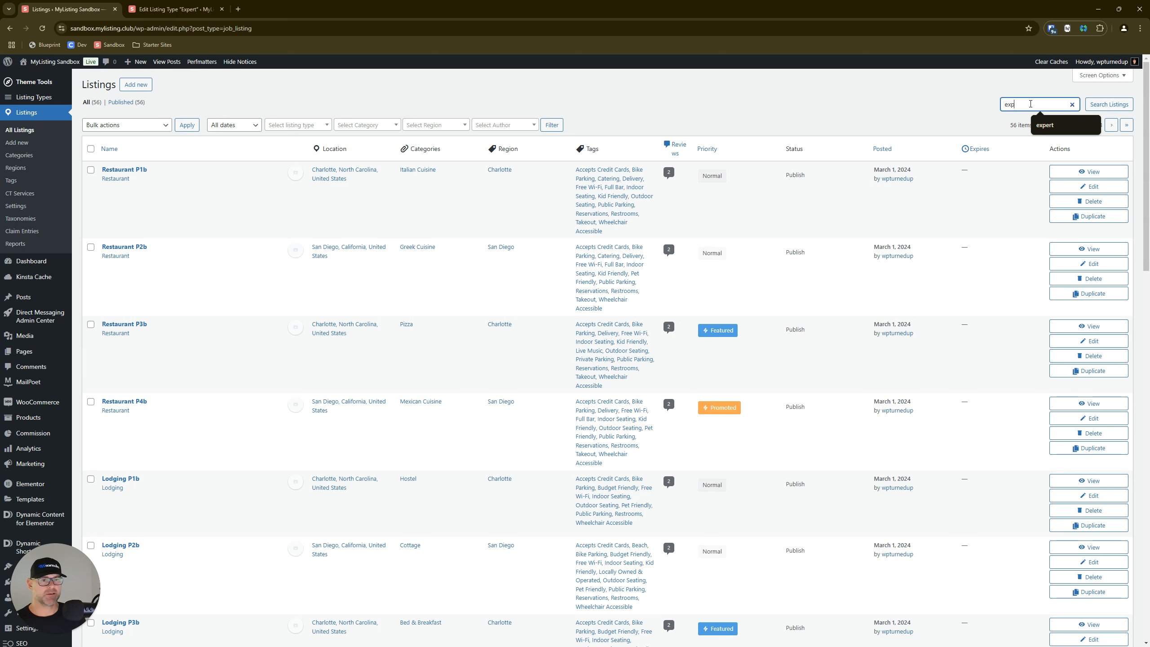
{"action": "type", "text": "ert"}
{"action": "key", "text": "Return"}
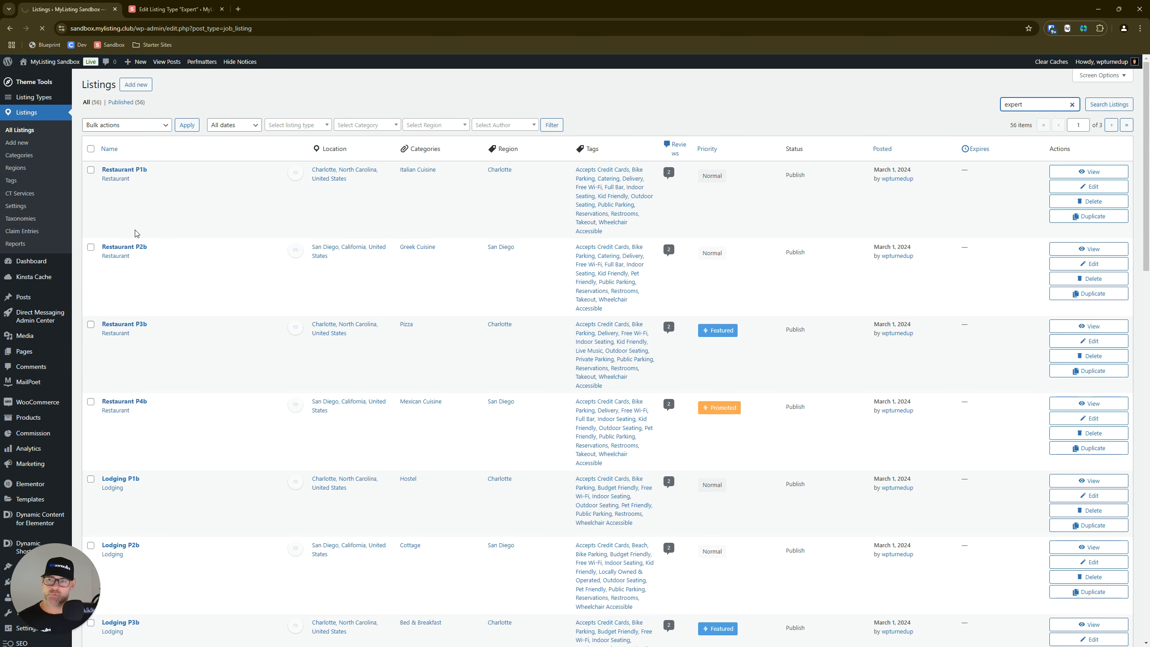
- Open the "Expert, ACP P3b" listing for editing in a separate browser tab
{"action": "right_click", "coordinate": [125, 302]}
{"action": "left_click", "coordinate": [169, 314]}
{"action": "left_click", "coordinate": [172, 9]}
{"action": "left_click", "coordinate": [345, 9]}
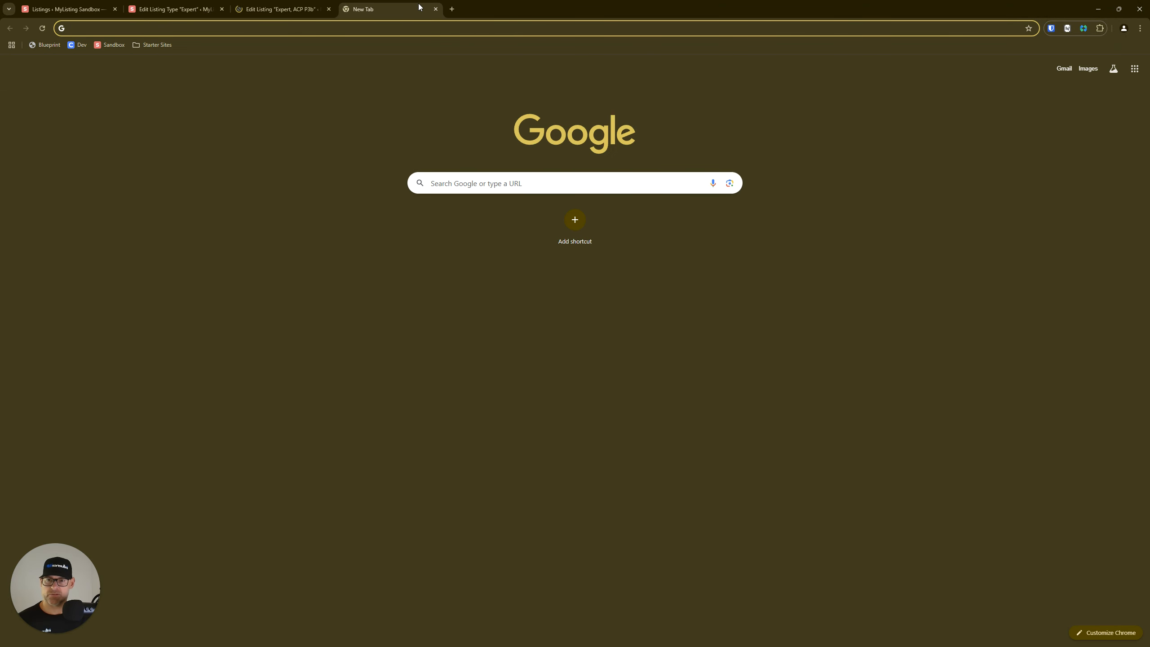
{"action": "key", "text": "ctrl+w"}
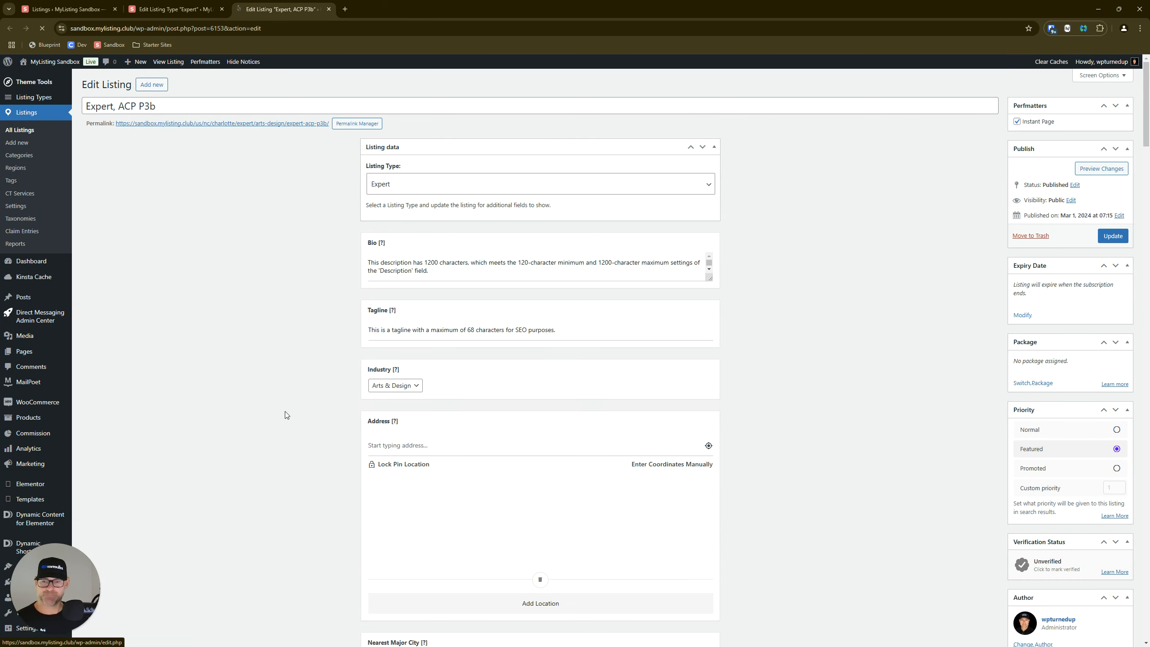
- Add a testimonial item with the author's first name and last initial and the text "This is such a great listing!"
{"action": "scroll", "coordinate": [262, 382], "scroll_direction": "down", "scroll_amount": 3}
{"action": "scroll", "coordinate": [263, 382], "scroll_direction": "down", "scroll_amount": 10}
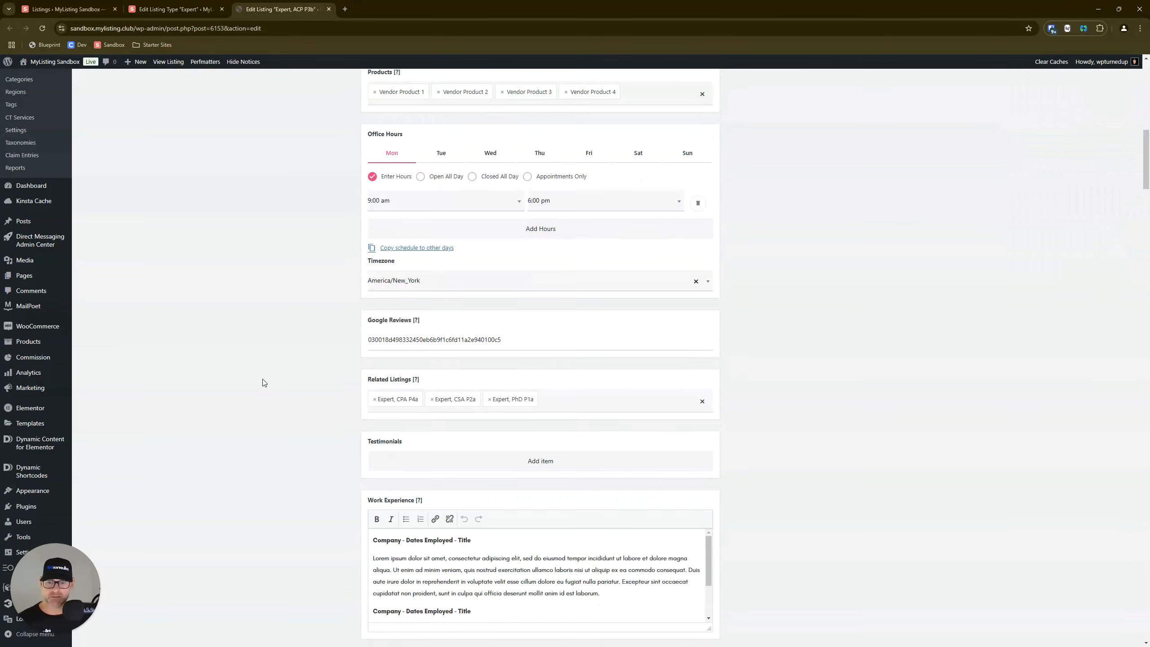
{"action": "left_click", "coordinate": [578, 376]}
{"action": "scroll", "coordinate": [575, 378], "scroll_direction": "down", "scroll_amount": 3}
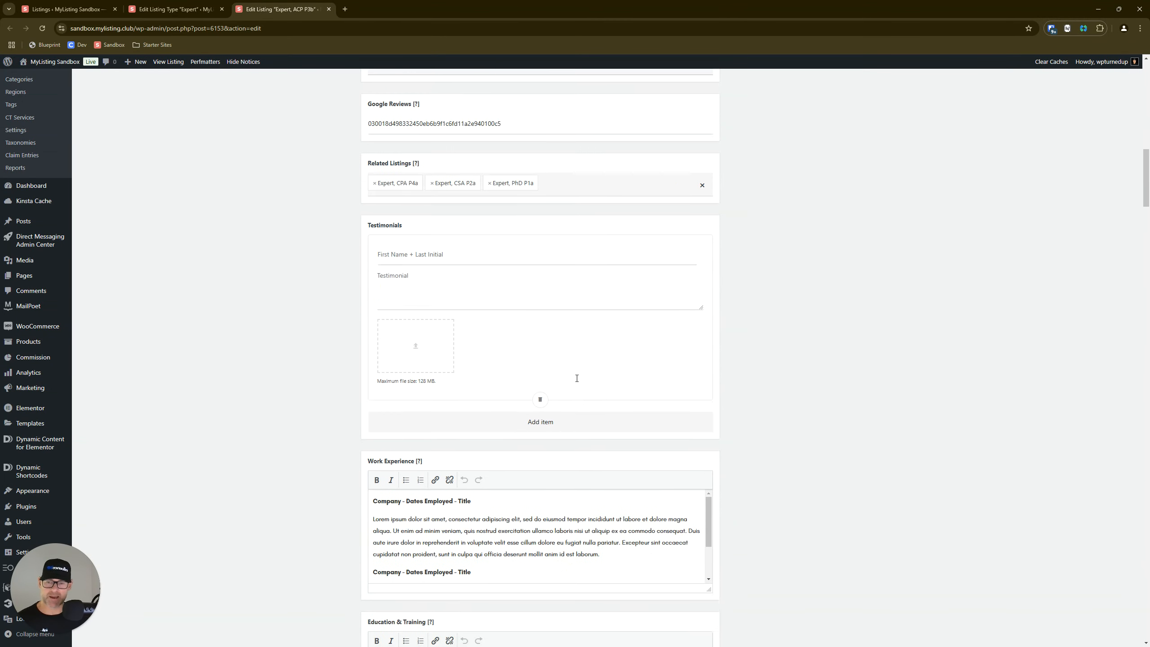
{"action": "left_click", "coordinate": [460, 252]}
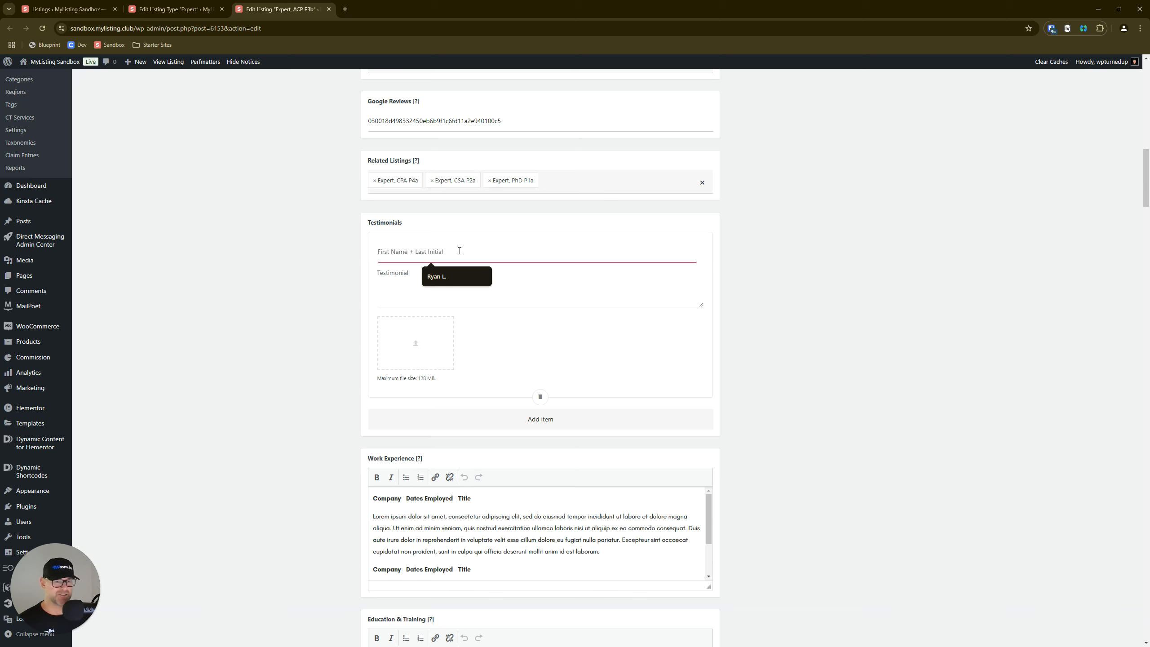
{"action": "type", "text": "Ryan L"}
{"action": "left_click", "coordinate": [385, 292]}
{"action": "type", "text": "This is su"}
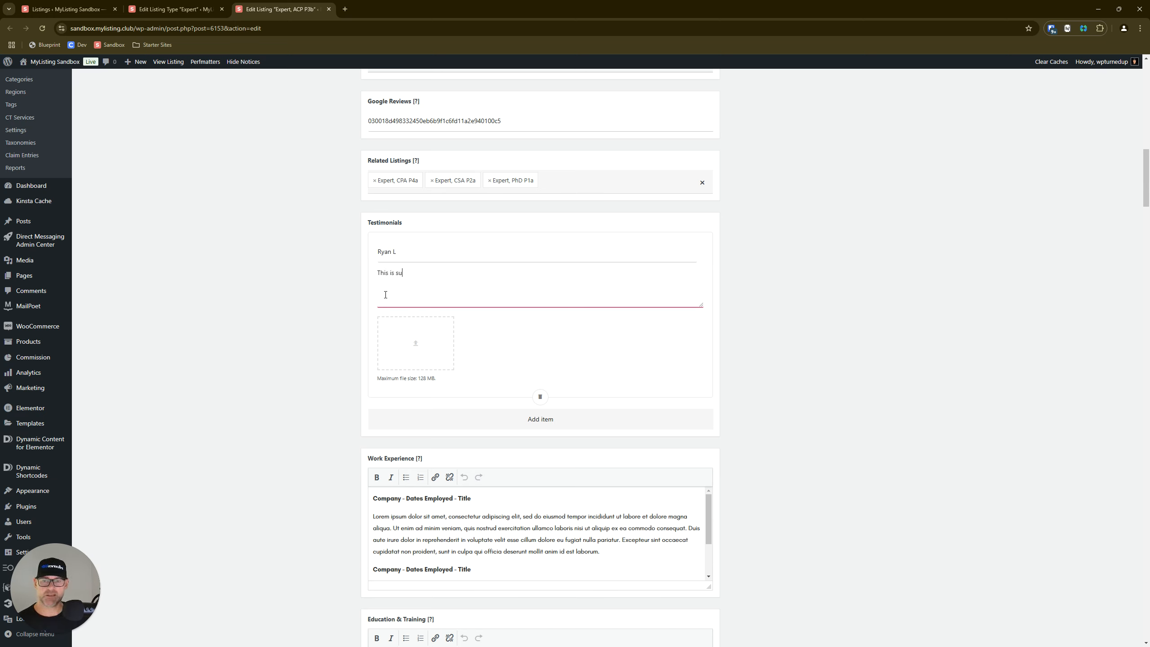
{"action": "type", "text": "ch a great listing!"}
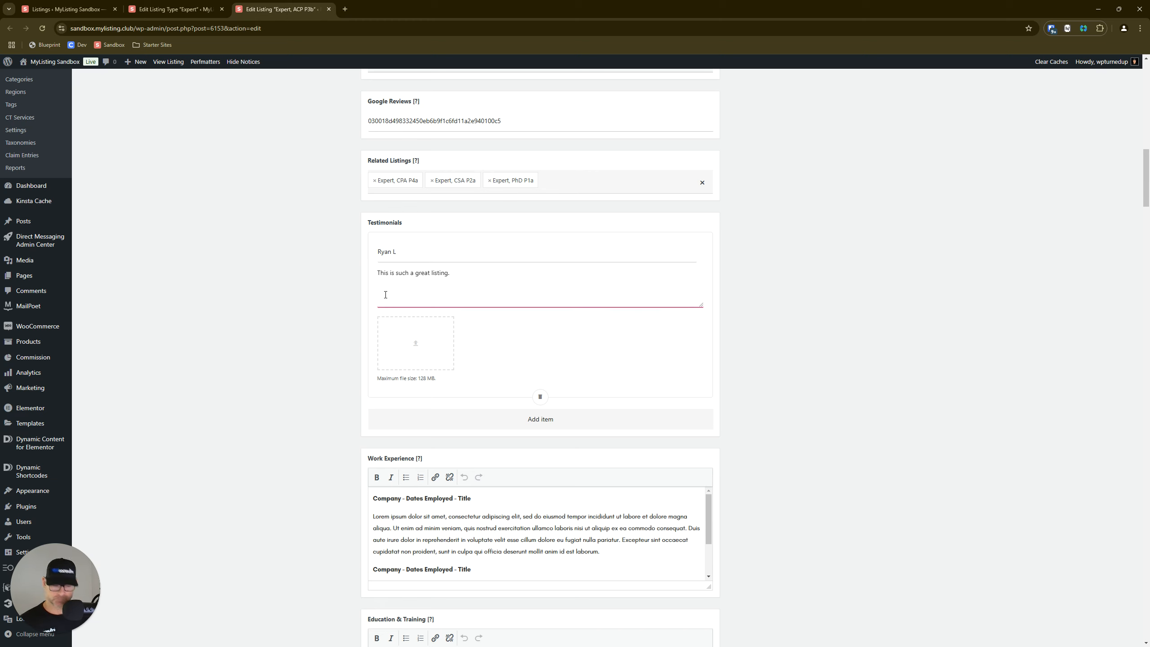
- Attach the existing image Canvas-Listing-Expert-P2b-Cover-Image-Headshot-160-x-160.webp from the media library to the first testimonial
{"action": "left_click", "coordinate": [428, 335]}
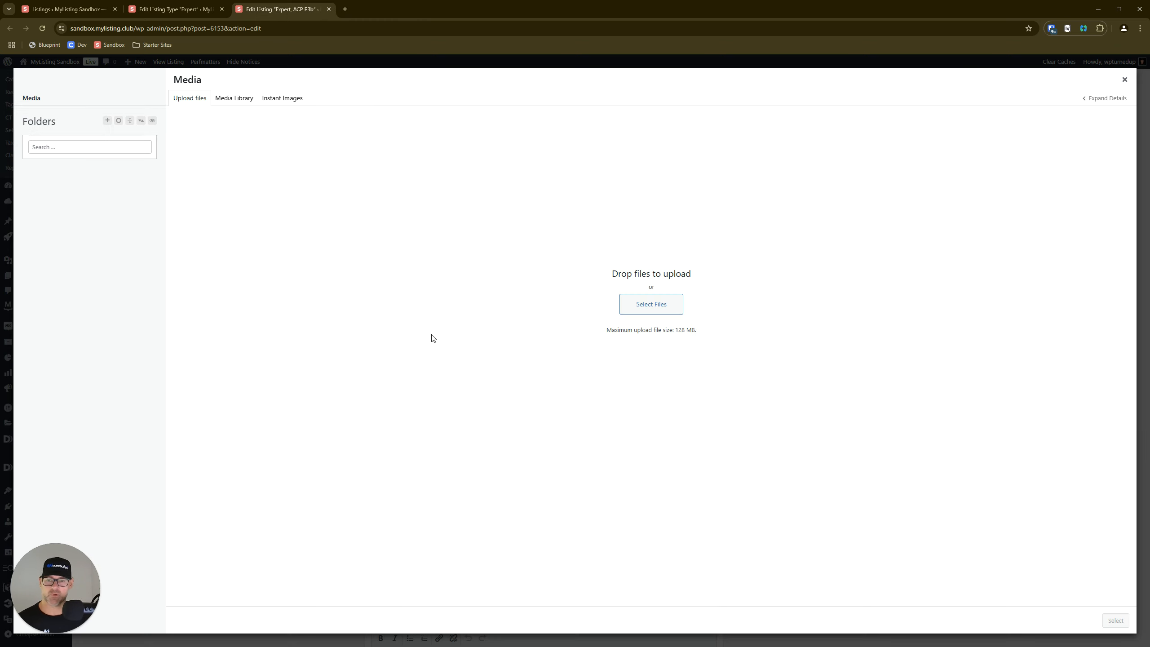
{"action": "left_click", "coordinate": [245, 98]}
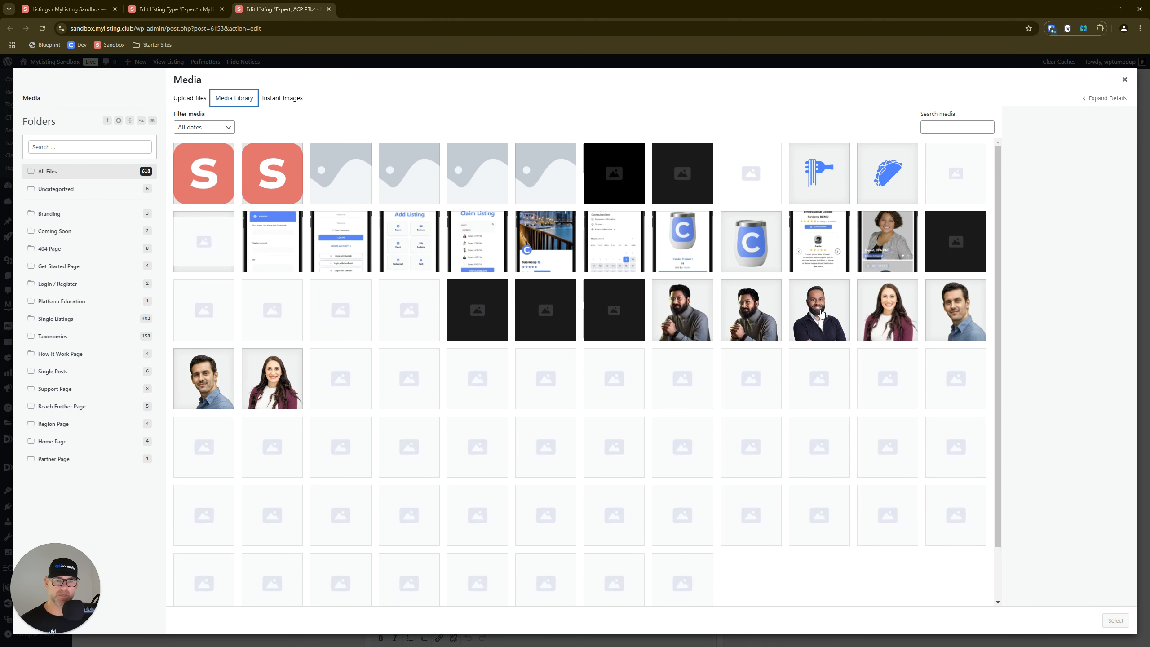
{"action": "left_click", "coordinate": [691, 311]}
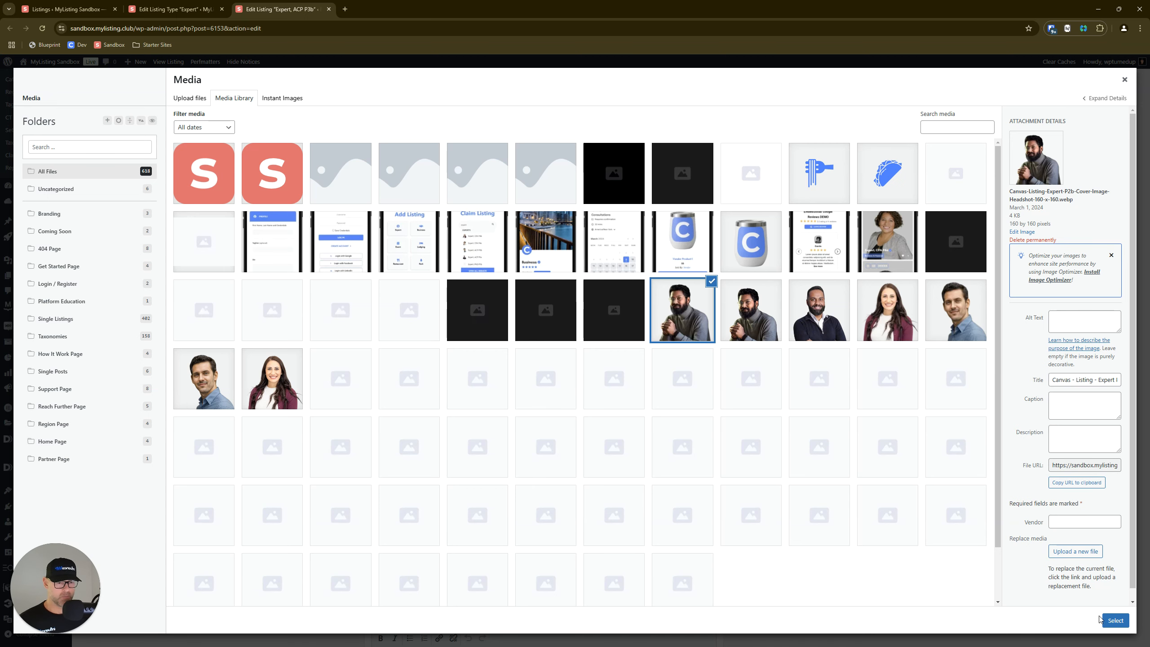
{"action": "left_click", "coordinate": [1117, 624]}
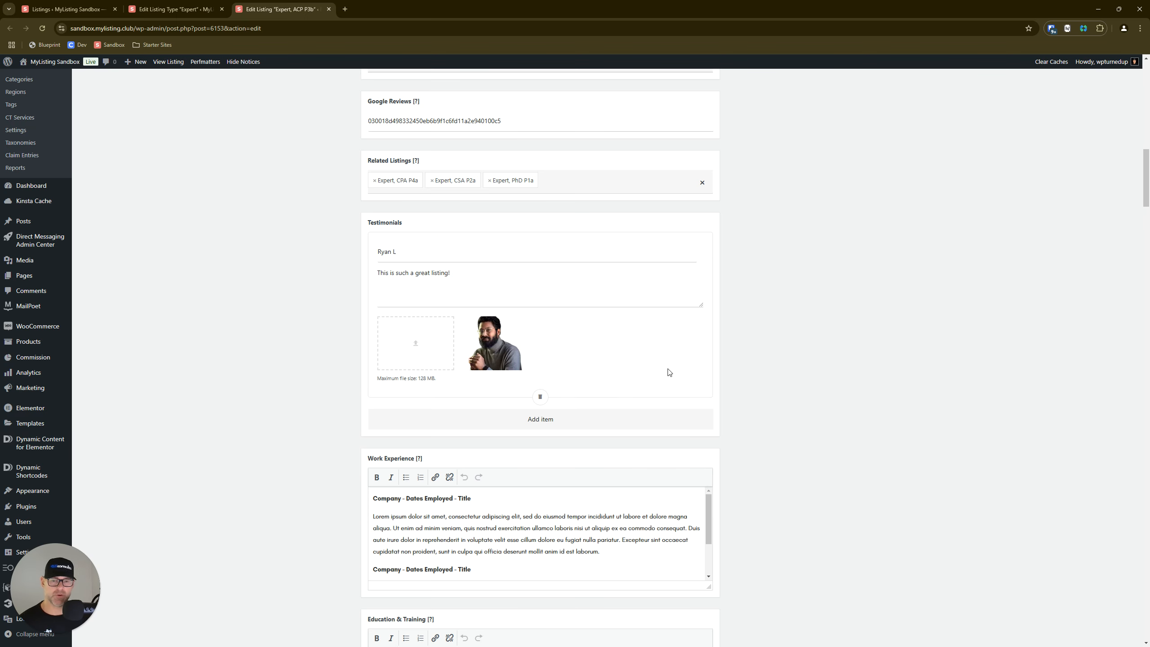
- Add a second testimonial item and copy the first item's author name into it
{"action": "left_click", "coordinate": [527, 424]}
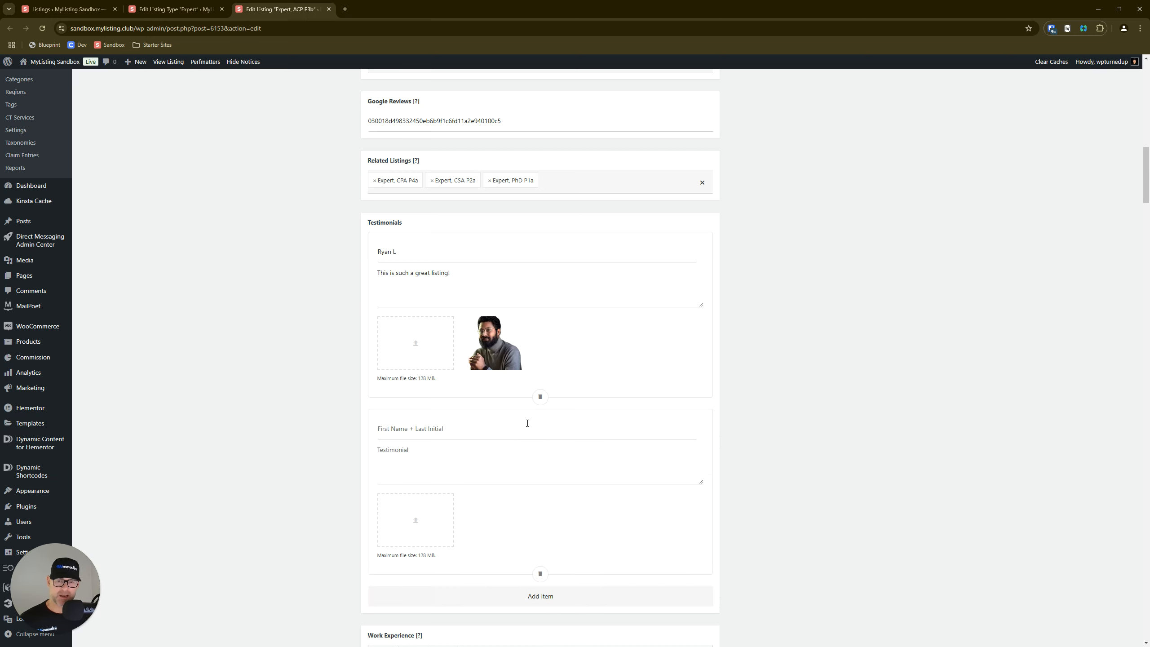
{"action": "scroll", "coordinate": [394, 390], "scroll_direction": "down", "scroll_amount": 1}
{"action": "left_click_drag", "start_coordinate": [436, 207], "coordinate": [345, 212]}
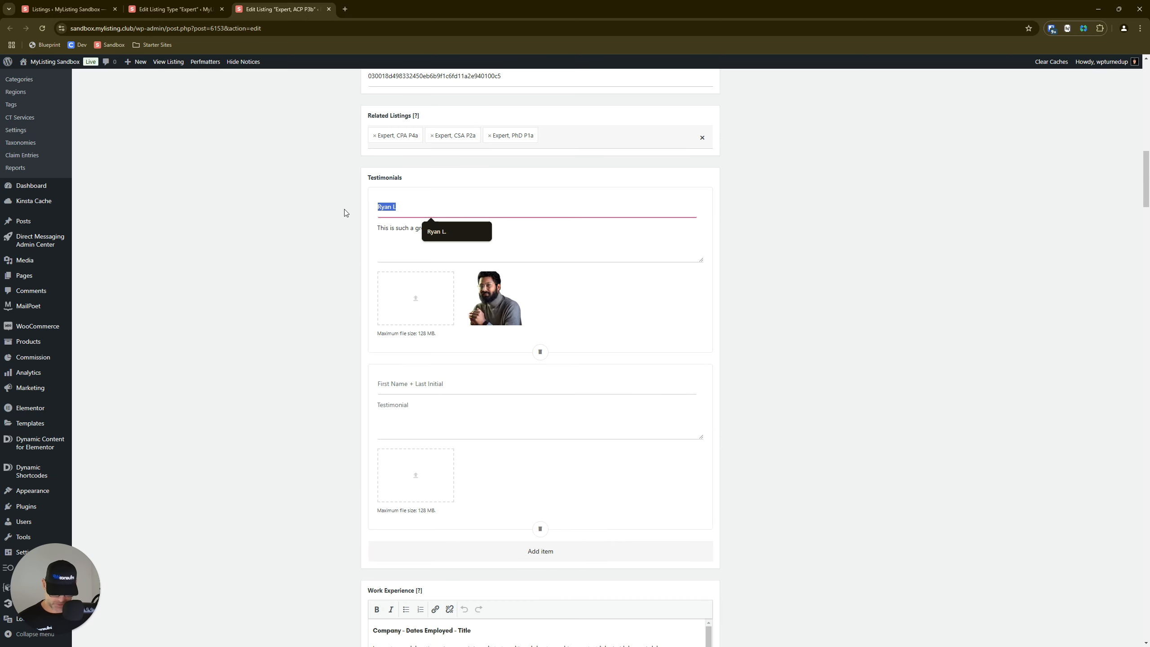
{"action": "key", "text": "ctrl+c"}
{"action": "left_click", "coordinate": [416, 383]}
{"action": "key", "text": "ctrl+v"}
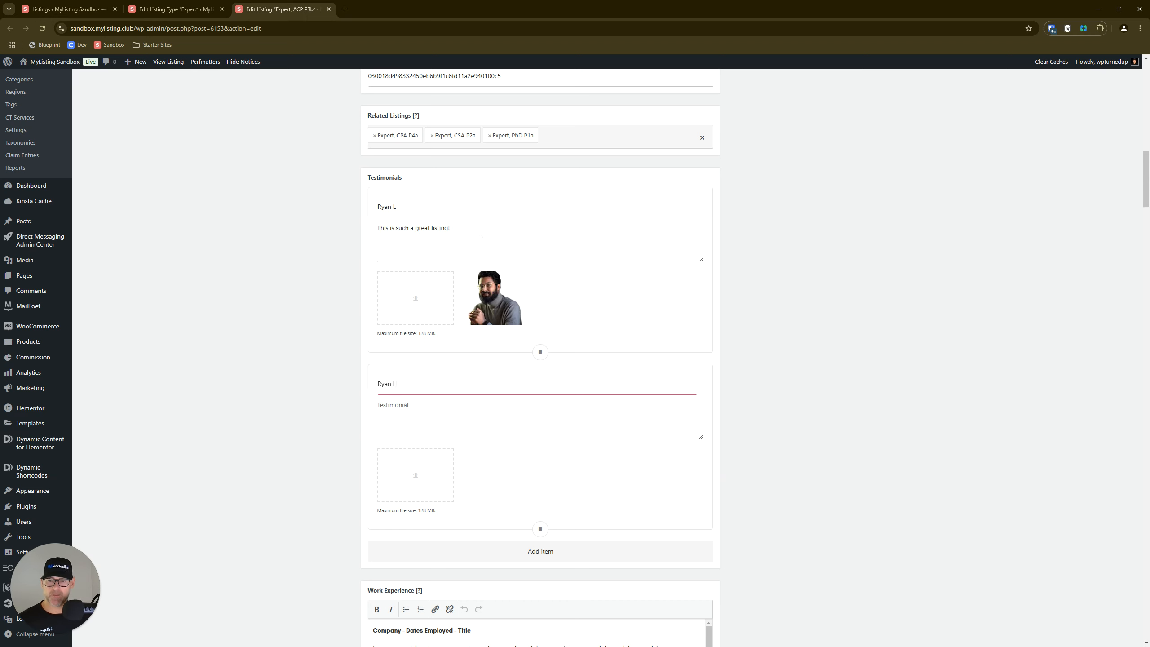
- Fill the second item's testimonial with "This is such a great listing!" copied from the first item and repeated three times
{"action": "left_click_drag", "start_coordinate": [478, 230], "coordinate": [267, 227]}
{"action": "key", "text": "ctrl+c"}
{"action": "left_click", "coordinate": [461, 406]}
{"action": "key", "text": "ctrl+v"}
{"action": "key", "text": "ctrl+v"}
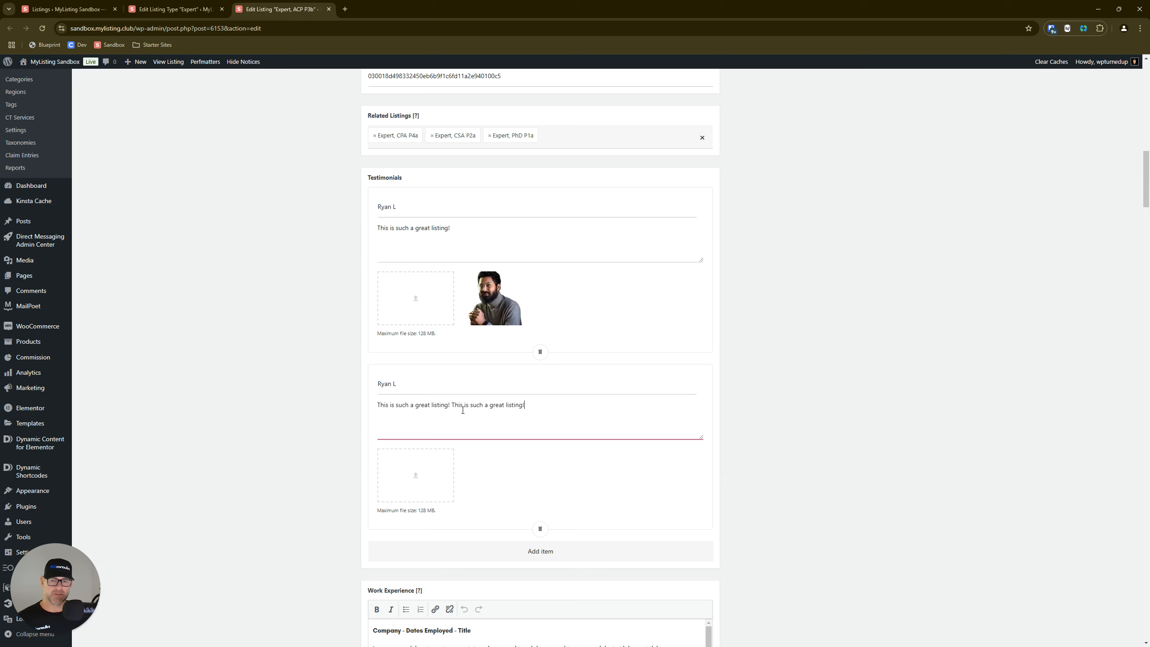
{"action": "key", "text": "ctrl+v"}
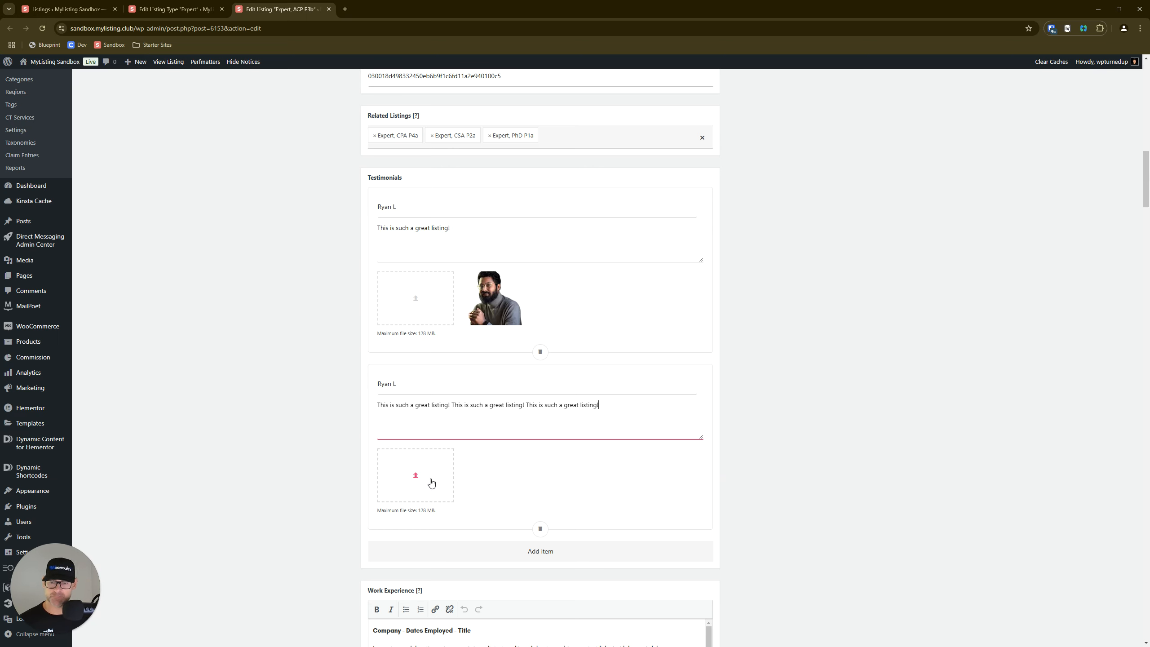
- Attach the same headshot from the media library to the second testimonial
{"action": "left_click", "coordinate": [398, 475]}
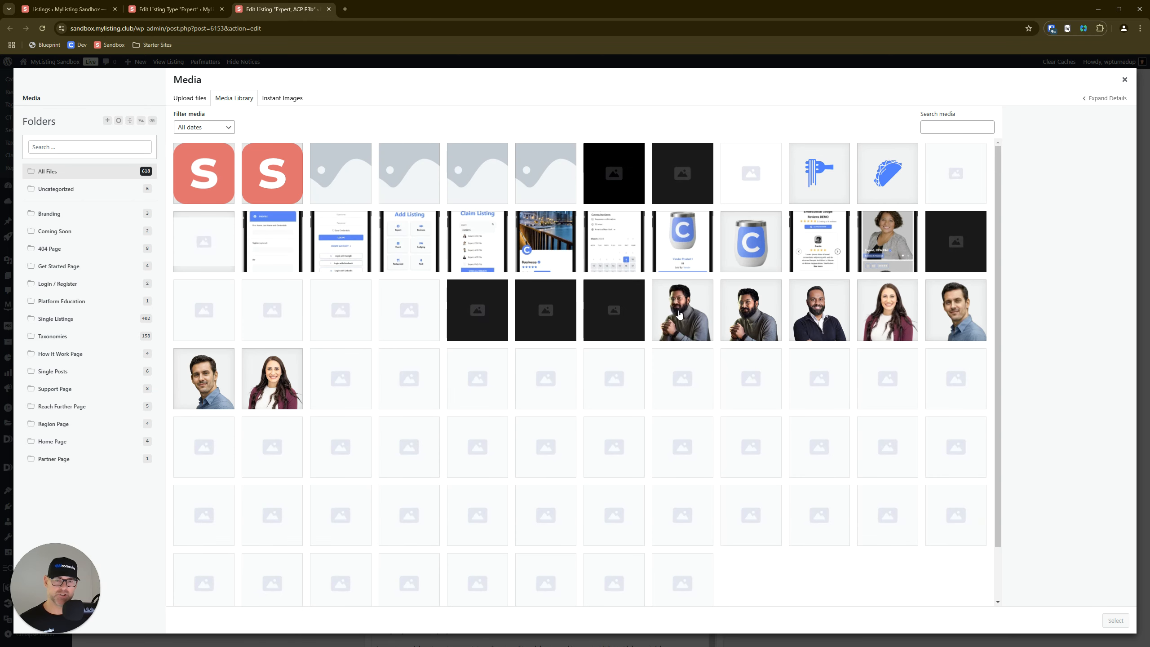
{"action": "left_click", "coordinate": [680, 315]}
{"action": "left_click", "coordinate": [1115, 621]}
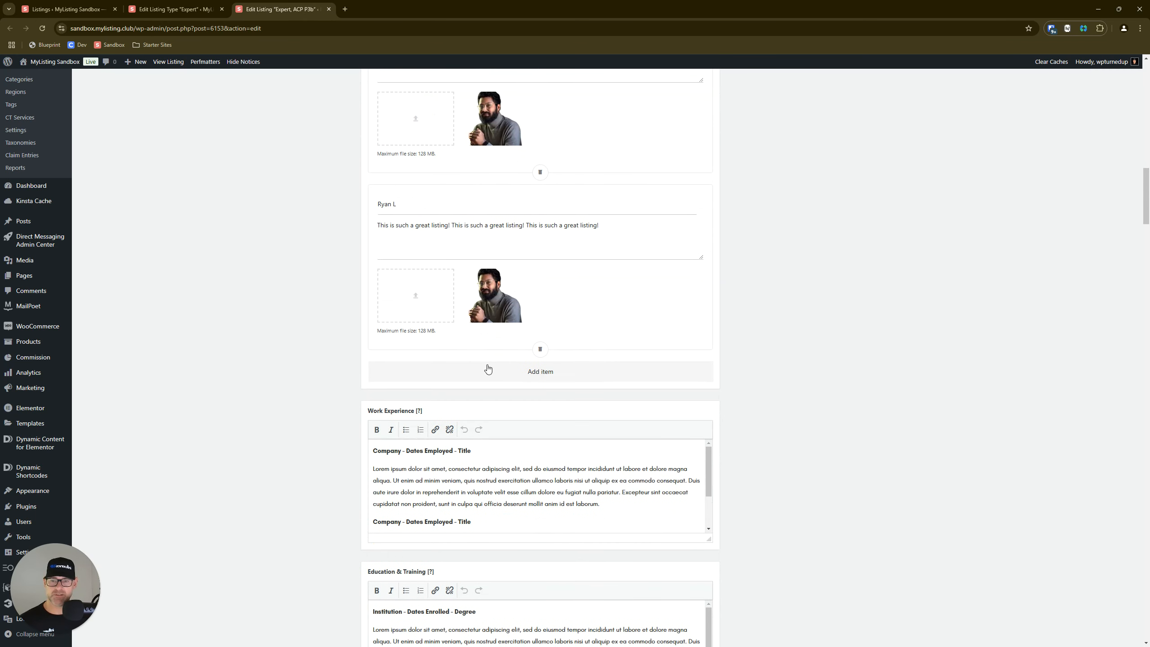
- Add a third testimonial item with the same author name and "This is such a great listing!" repeated six times as its testimonial
{"action": "left_click_drag", "start_coordinate": [607, 226], "coordinate": [268, 229]}
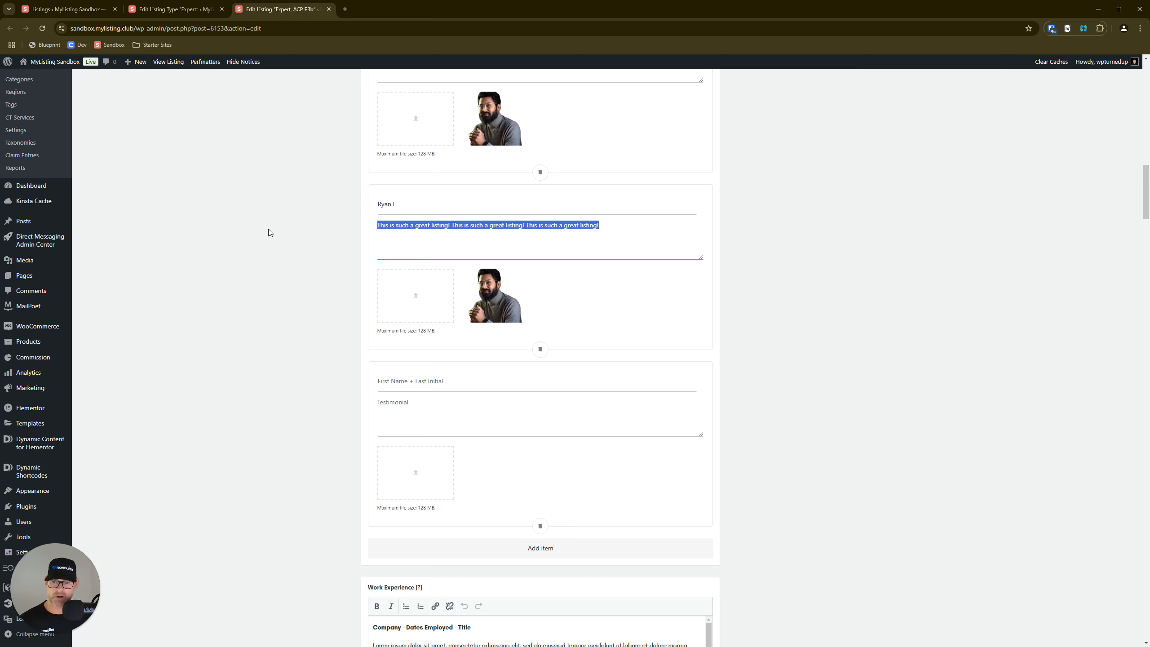
{"action": "left_click", "coordinate": [461, 420]}
{"action": "left_click", "coordinate": [438, 382]}
{"action": "type", "text": "Ryan L"}
{"action": "scroll", "coordinate": [454, 379], "scroll_direction": "up", "scroll_amount": 2}
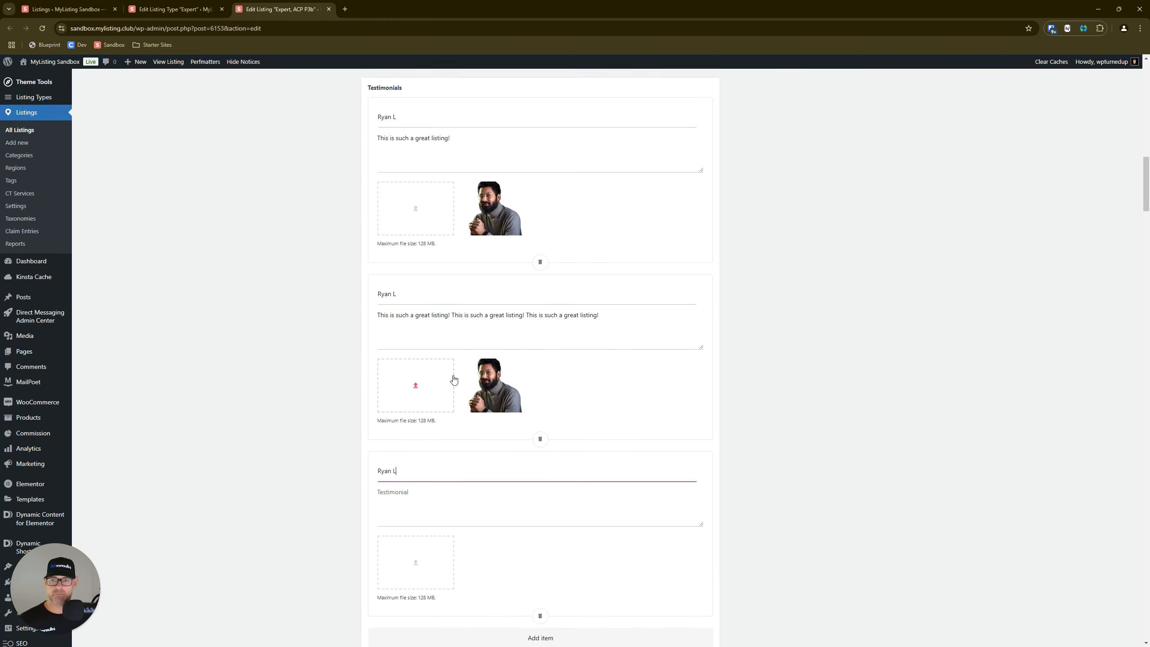
{"action": "scroll", "coordinate": [455, 379], "scroll_direction": "down", "scroll_amount": 3}
{"action": "left_click", "coordinate": [457, 384]}
{"action": "key", "text": "ctrl+v"}
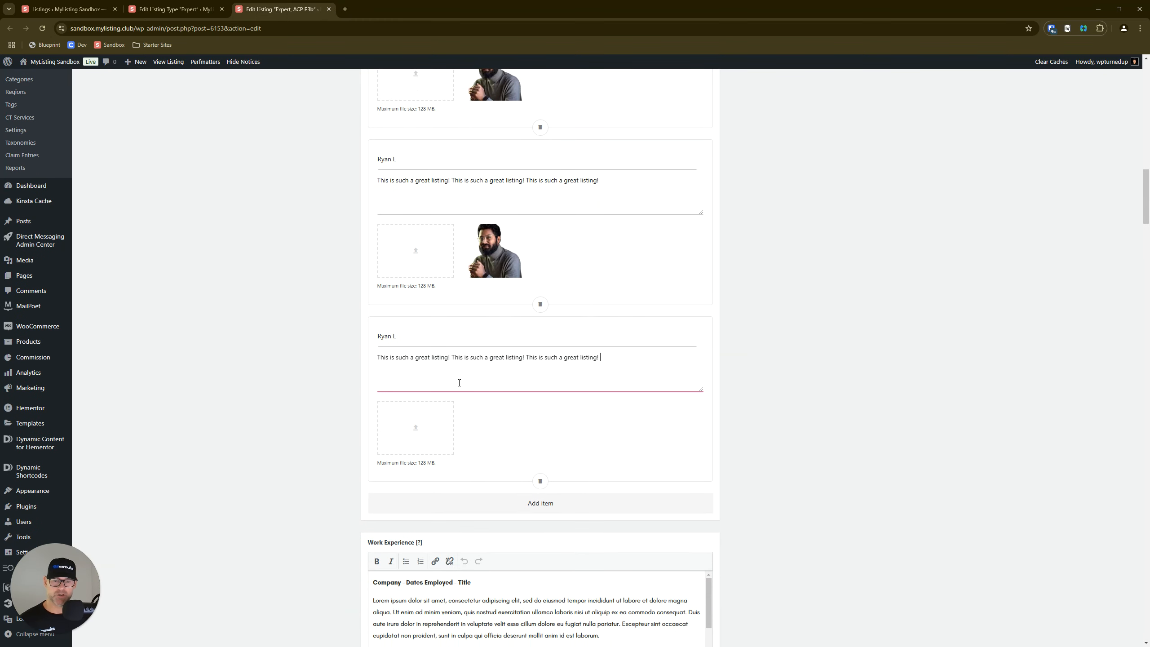
{"action": "key", "text": "ctrl+v"}
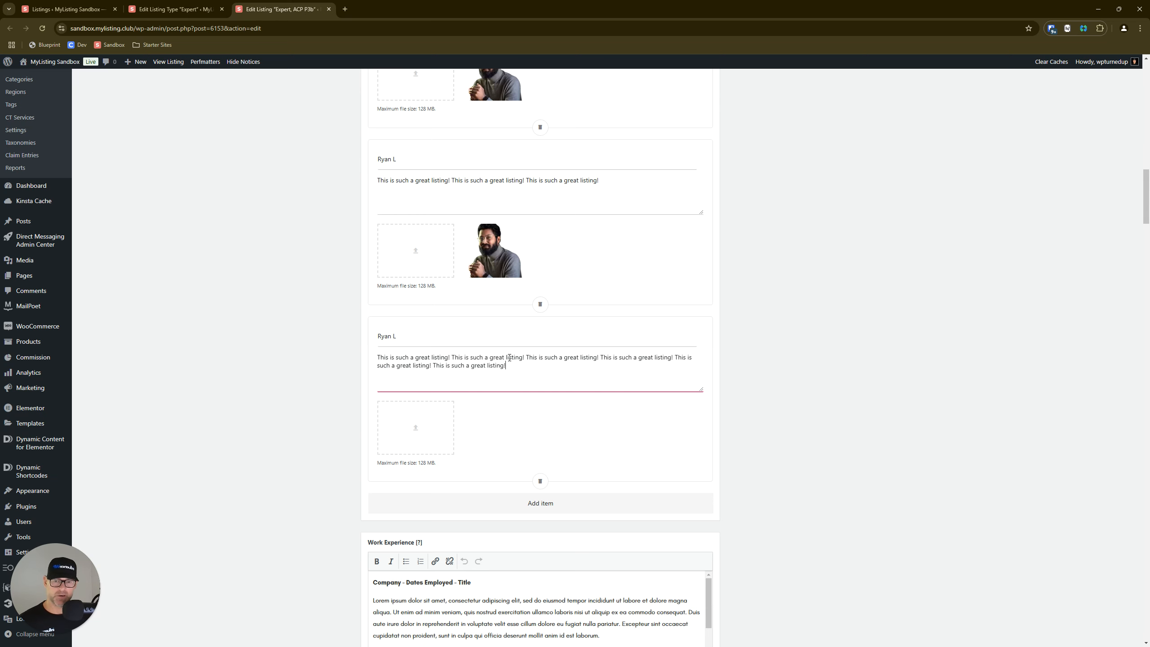
- Attach the same headshot from the media library to the third testimonial
{"action": "left_click", "coordinate": [428, 415]}
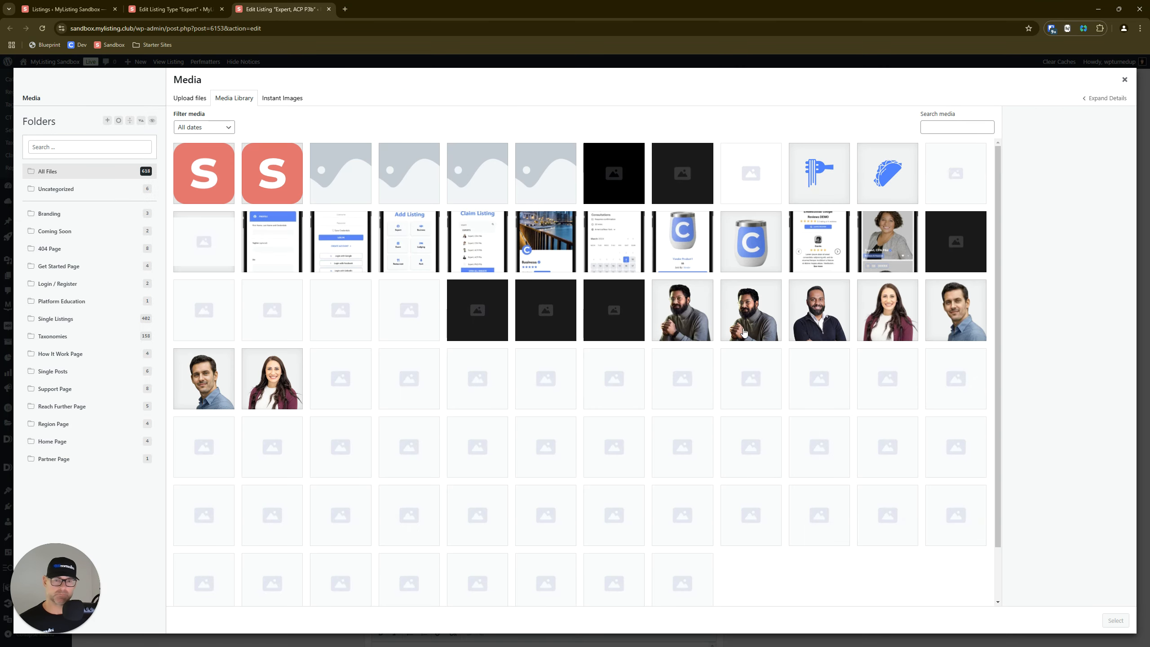
{"action": "left_click", "coordinate": [684, 307]}
{"action": "left_click", "coordinate": [1115, 621]}
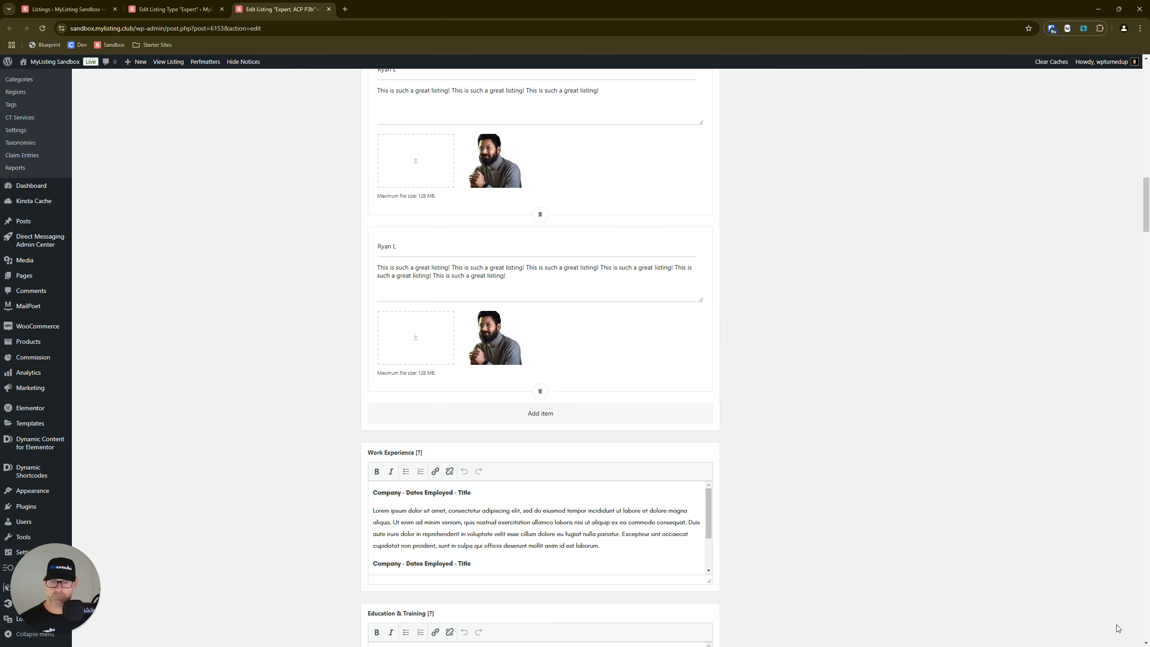
- Update the listing and open its permalink in a new browser tab
{"action": "scroll", "coordinate": [829, 441], "scroll_direction": "up", "scroll_amount": 3}
{"action": "scroll", "coordinate": [1096, 136], "scroll_direction": "up", "scroll_amount": 15}
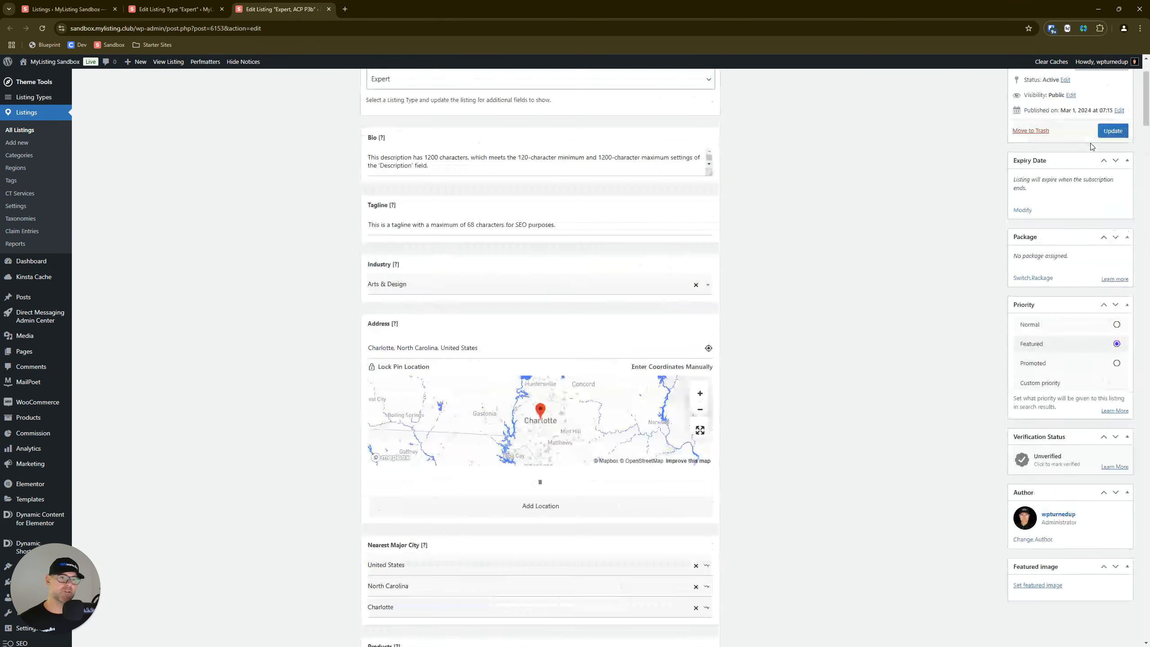
{"action": "left_click", "coordinate": [1113, 236]}
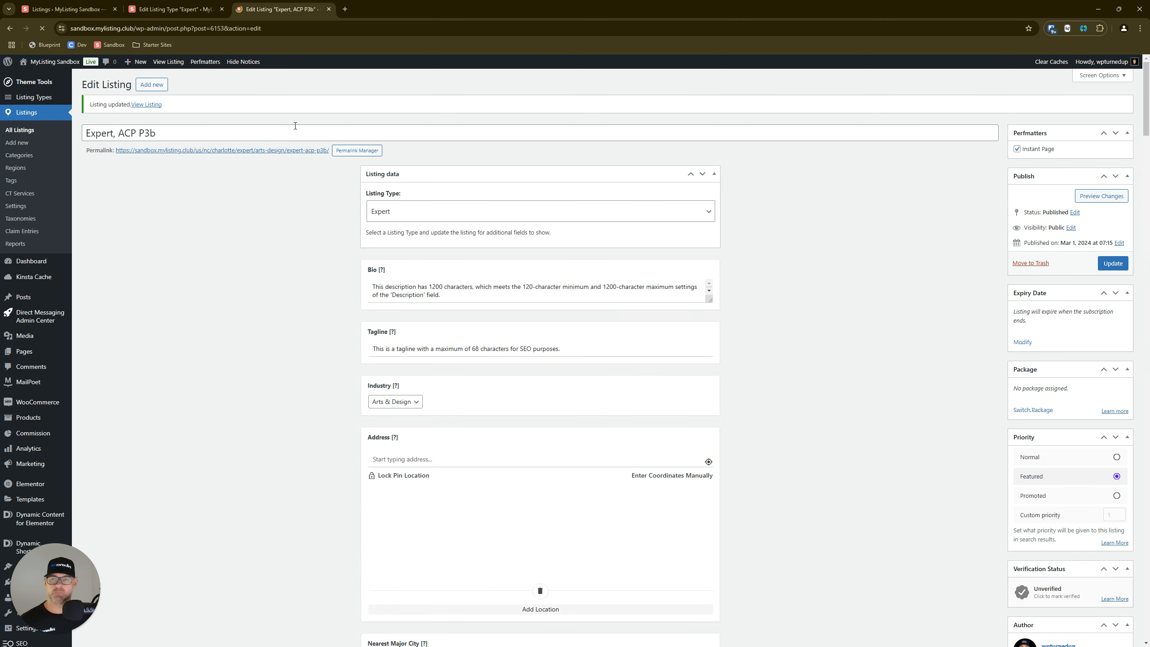
{"action": "right_click", "coordinate": [294, 150]}
{"action": "left_click", "coordinate": [334, 160]}
{"action": "left_click", "coordinate": [365, 8]}
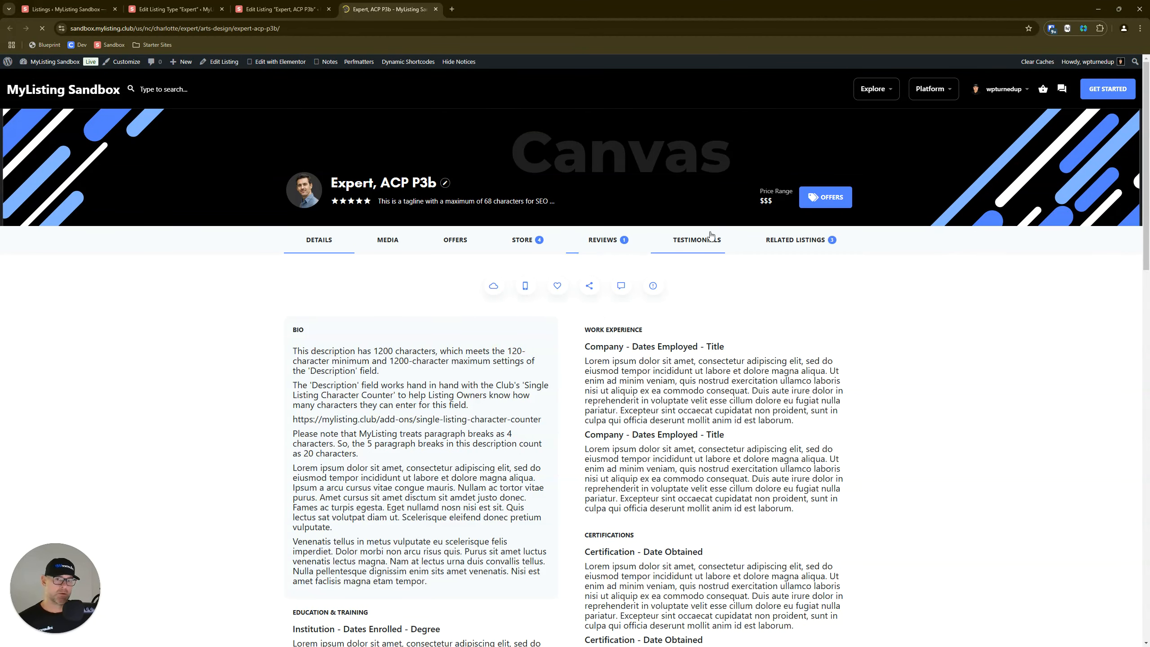
- Examine how the image, name and text of each entry are laid out under Testimonials on the live listing
{"action": "left_click", "coordinate": [697, 239]}
{"action": "scroll", "coordinate": [121, 320], "scroll_direction": "down", "scroll_amount": 2}
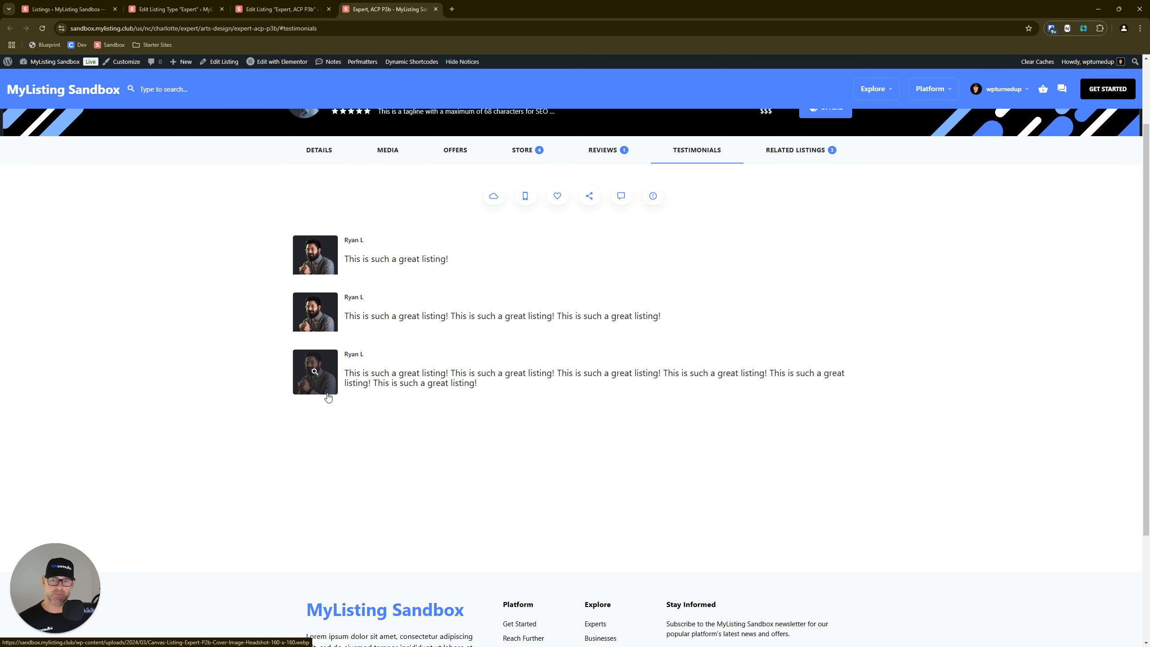
{"action": "key", "text": "ctrl"}
{"action": "key", "text": "ctrl"}
{"action": "left_click_drag", "start_coordinate": [497, 391], "coordinate": [345, 375]}
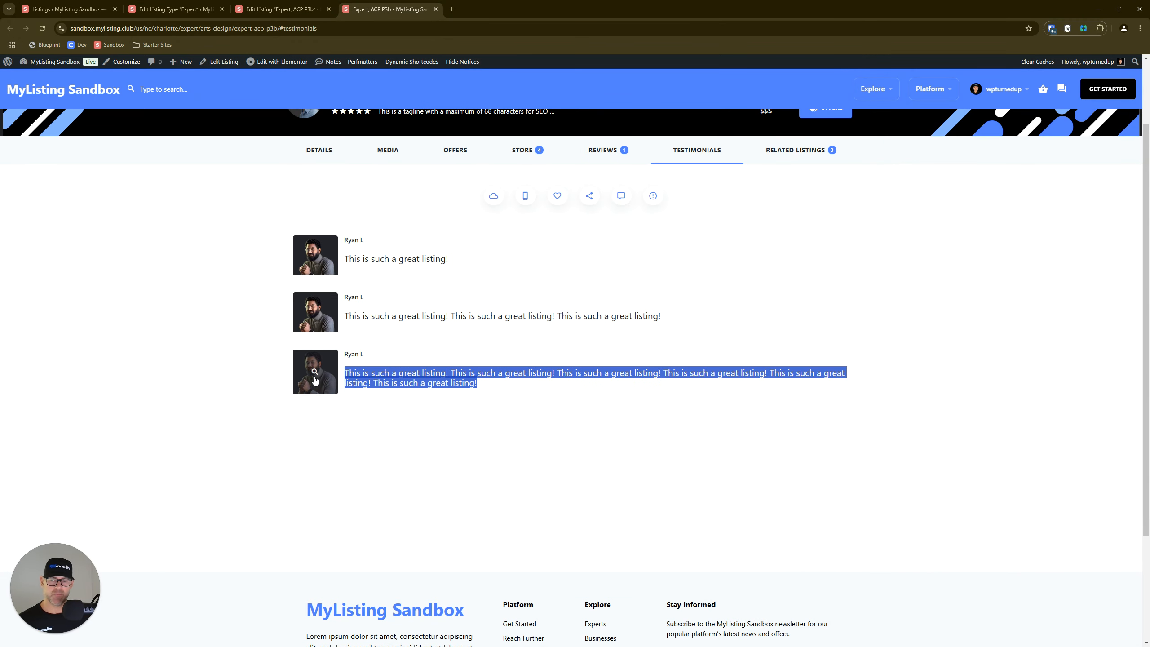
{"action": "left_click", "coordinate": [356, 477]}
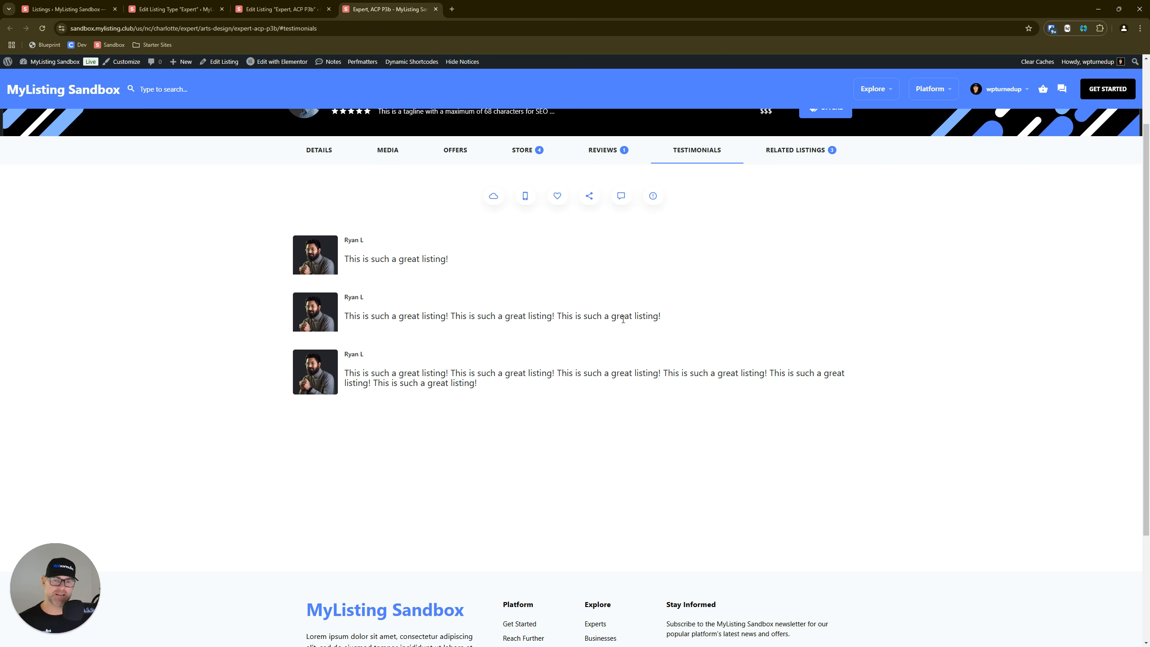
{"action": "left_click_drag", "start_coordinate": [661, 316], "coordinate": [451, 316]}
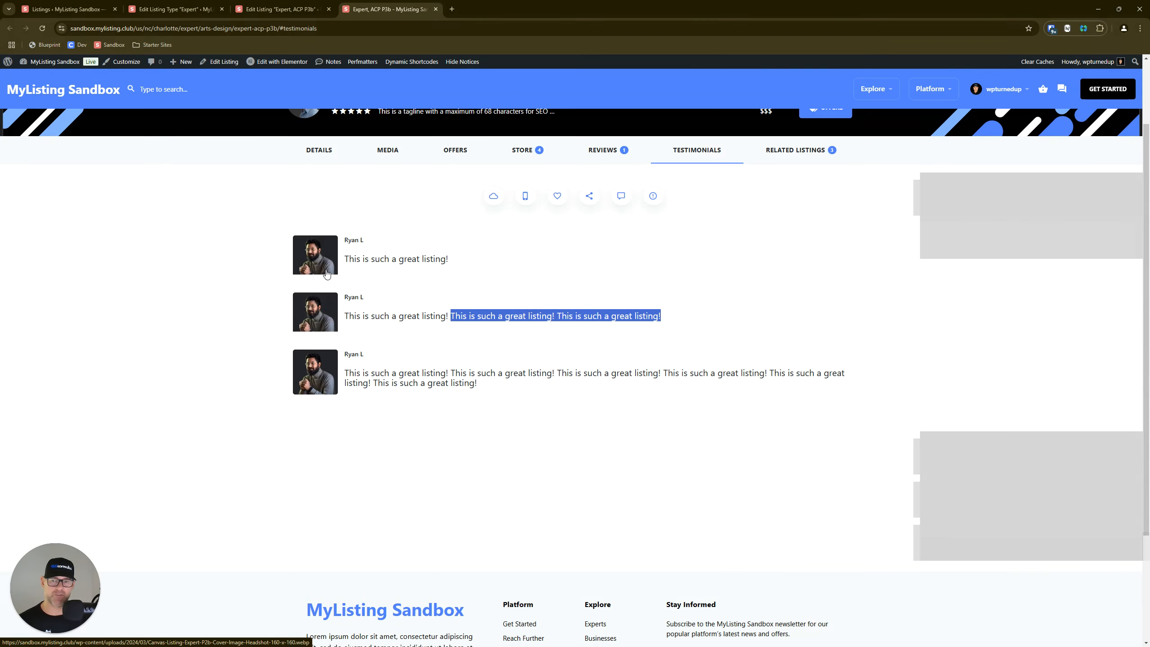
{"action": "left_click_drag", "start_coordinate": [455, 263], "coordinate": [373, 259]}
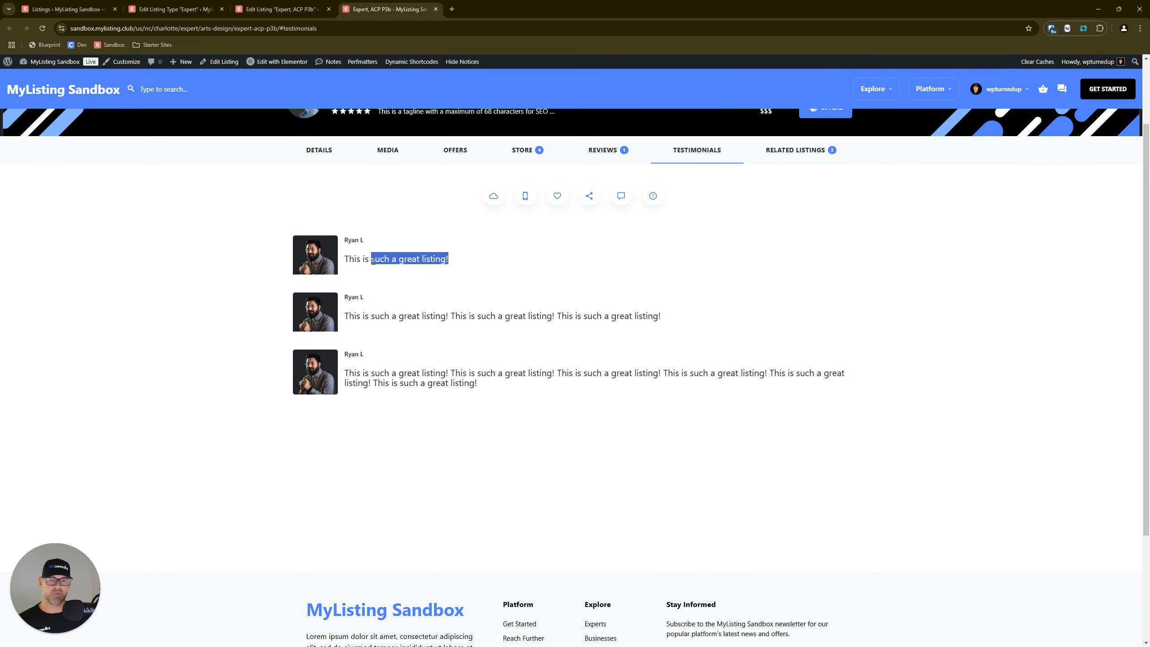
{"action": "left_click", "coordinate": [373, 261]}
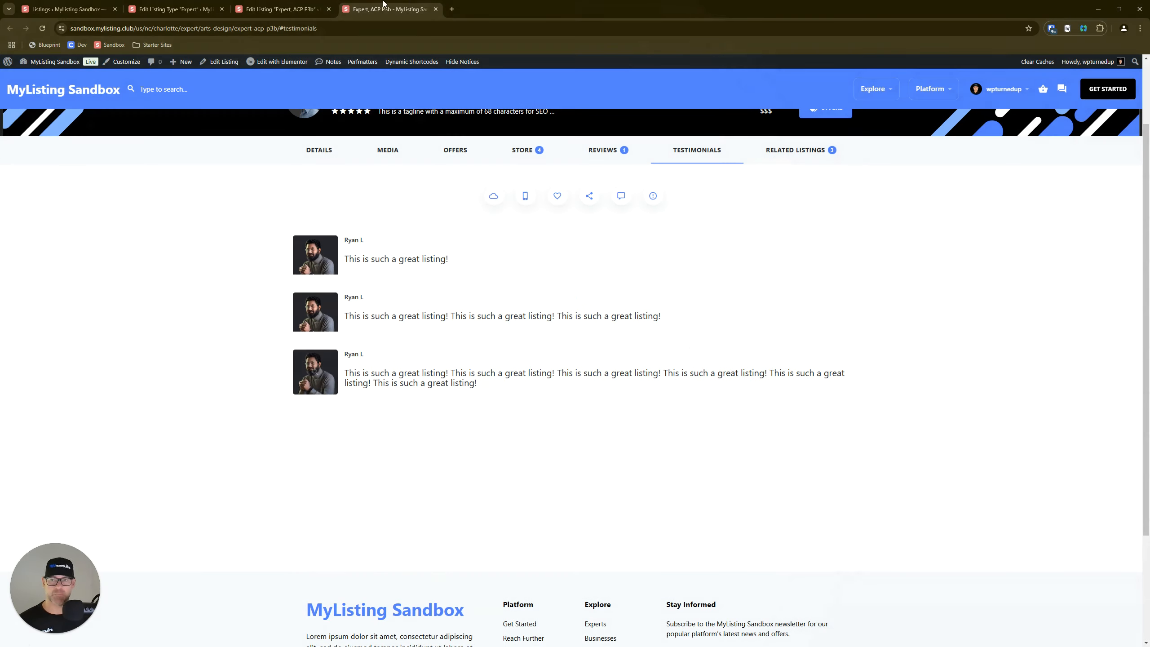
- Remove the headshot from the second testimonial in the Expert, ACP P3b listing's edit form
{"action": "left_click", "coordinate": [281, 9]}
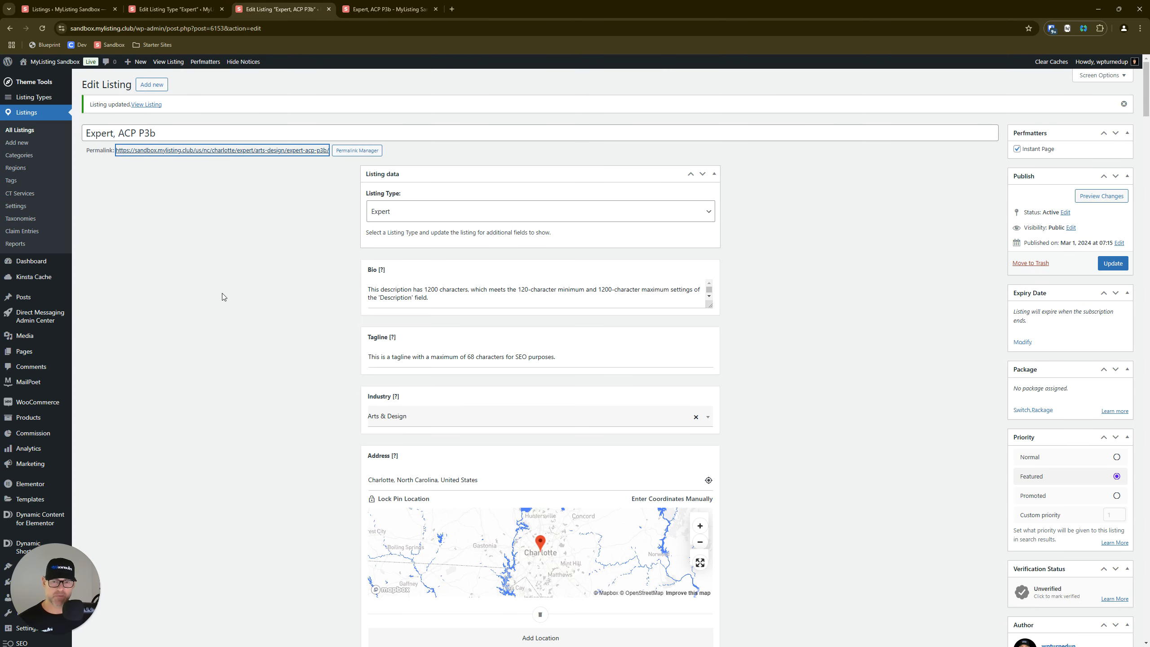
{"action": "scroll", "coordinate": [247, 265], "scroll_direction": "down", "scroll_amount": 6}
{"action": "scroll", "coordinate": [246, 265], "scroll_direction": "down", "scroll_amount": 20}
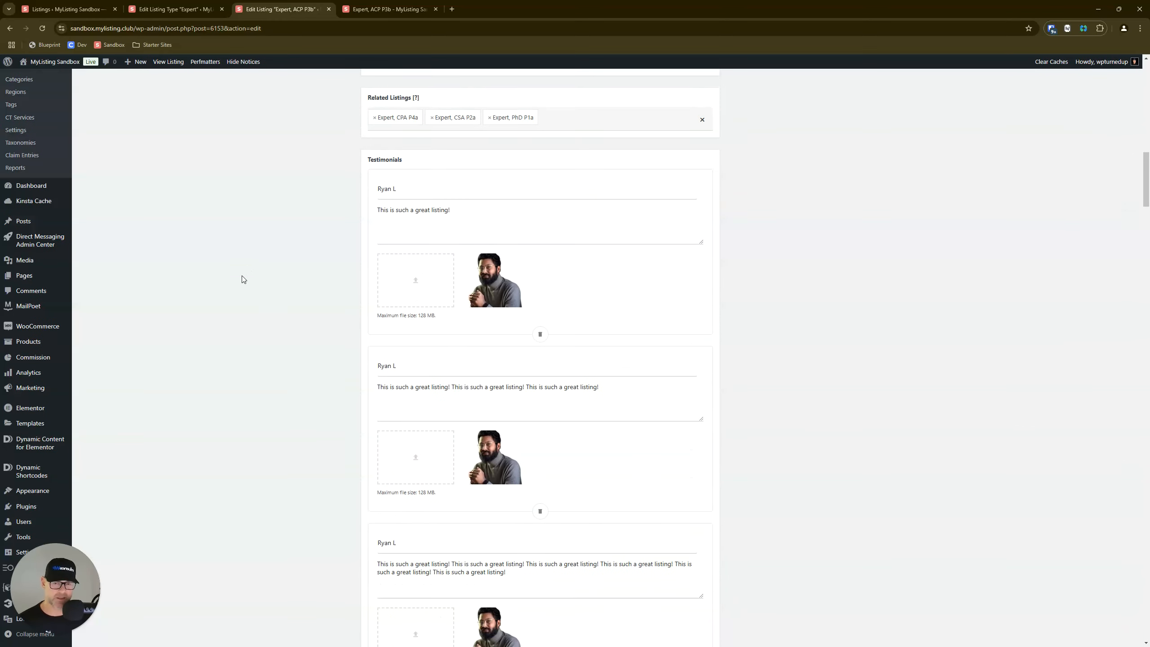
{"action": "scroll", "coordinate": [463, 287], "scroll_direction": "up", "scroll_amount": 3}
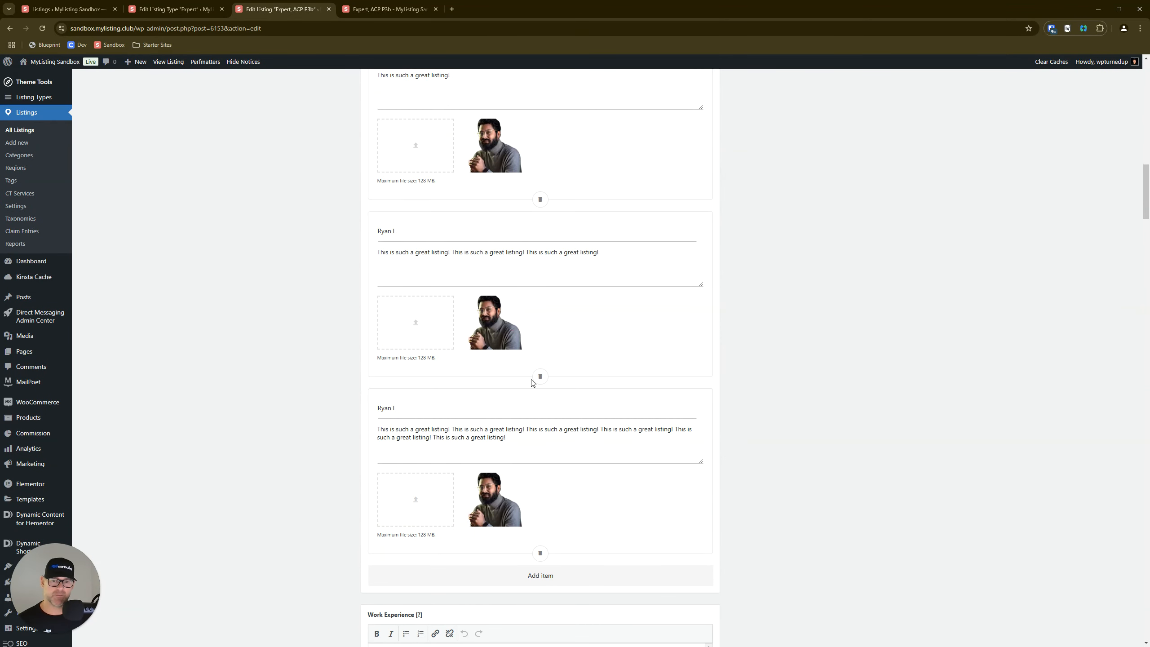
{"action": "left_click", "coordinate": [510, 334]}
- Update the listing and reload its live page to check the second testimonial without an image
{"action": "scroll", "coordinate": [283, 290], "scroll_direction": "up", "scroll_amount": 20}
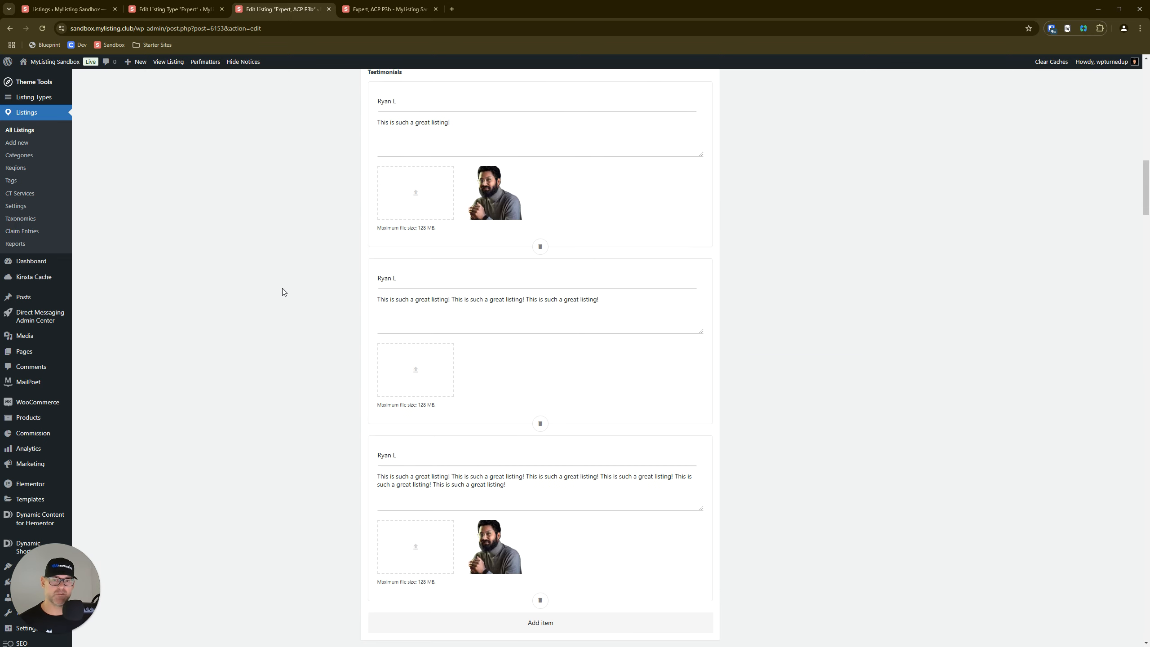
{"action": "left_click", "coordinate": [1113, 264]}
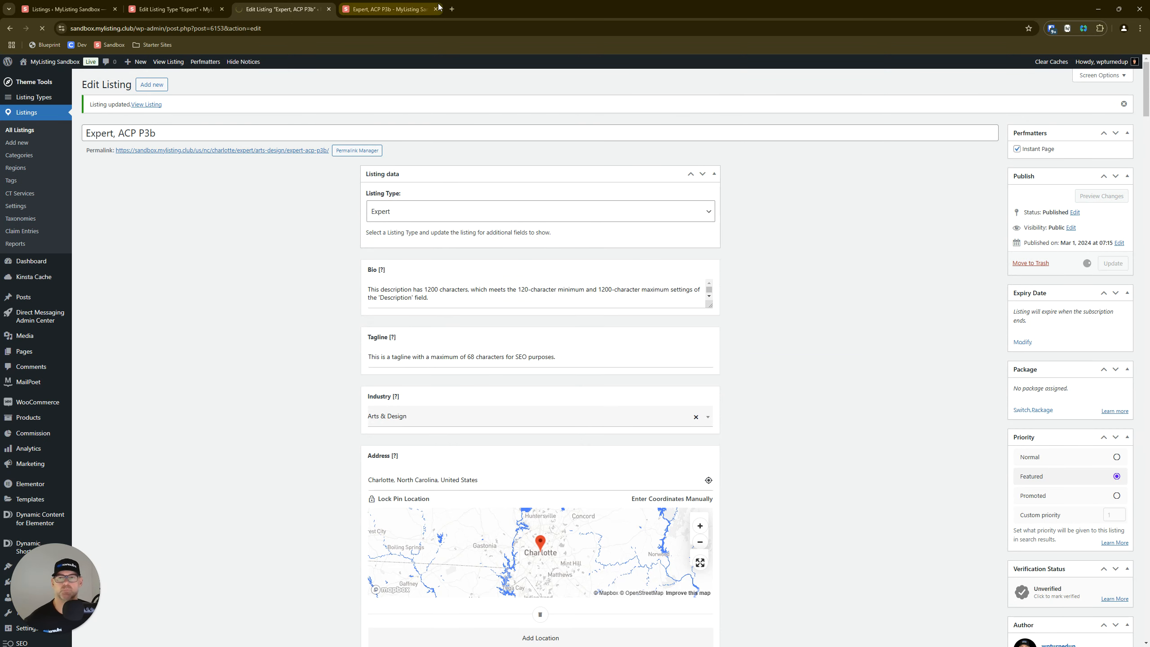
{"action": "left_click", "coordinate": [408, 13]}
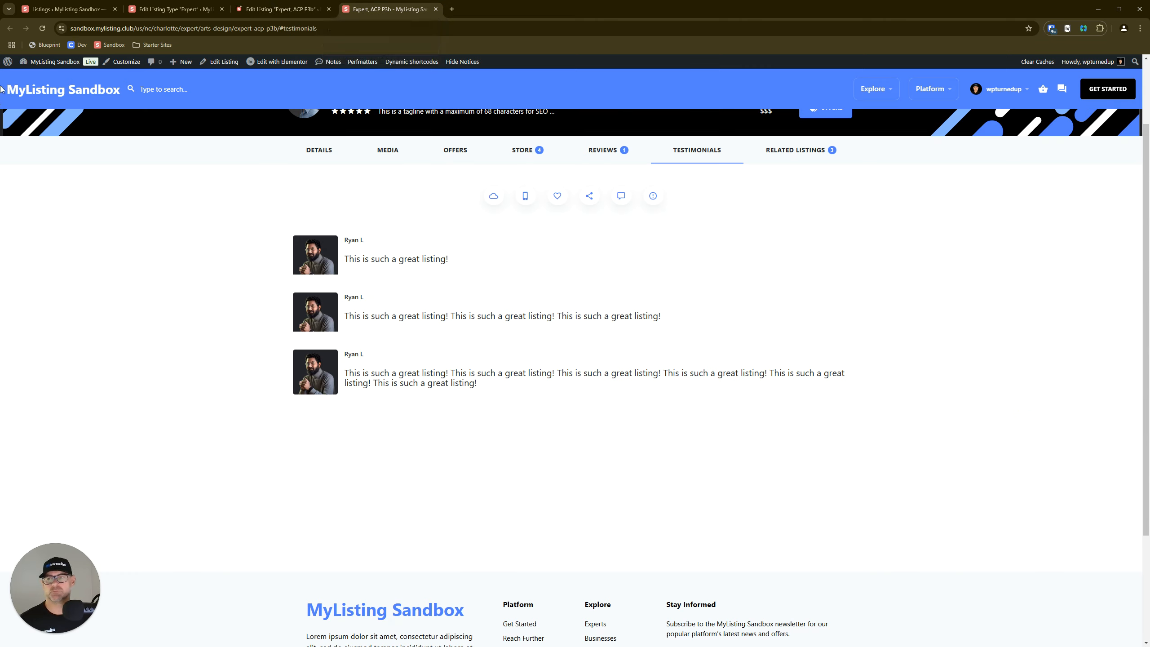
{"action": "left_click", "coordinate": [43, 28]}
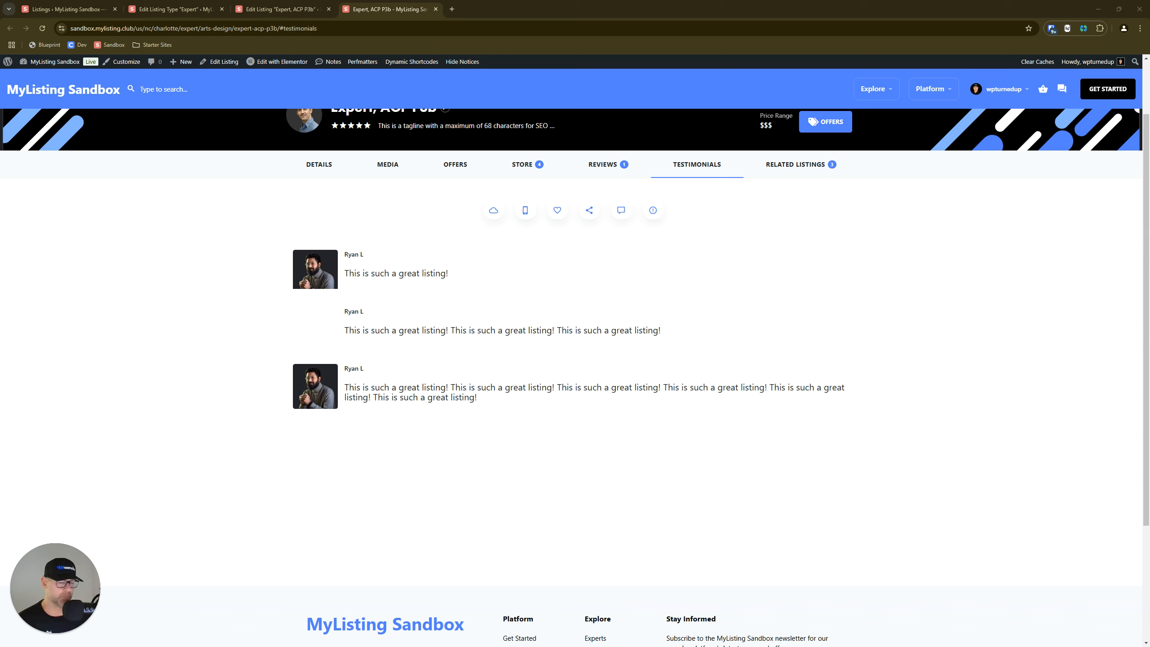
- Go to WPCodeBox 2 and open the Single Listing (Light Mode) snippet from the CSS (Light Mode) folder
{"action": "left_click", "coordinate": [62, 5]}
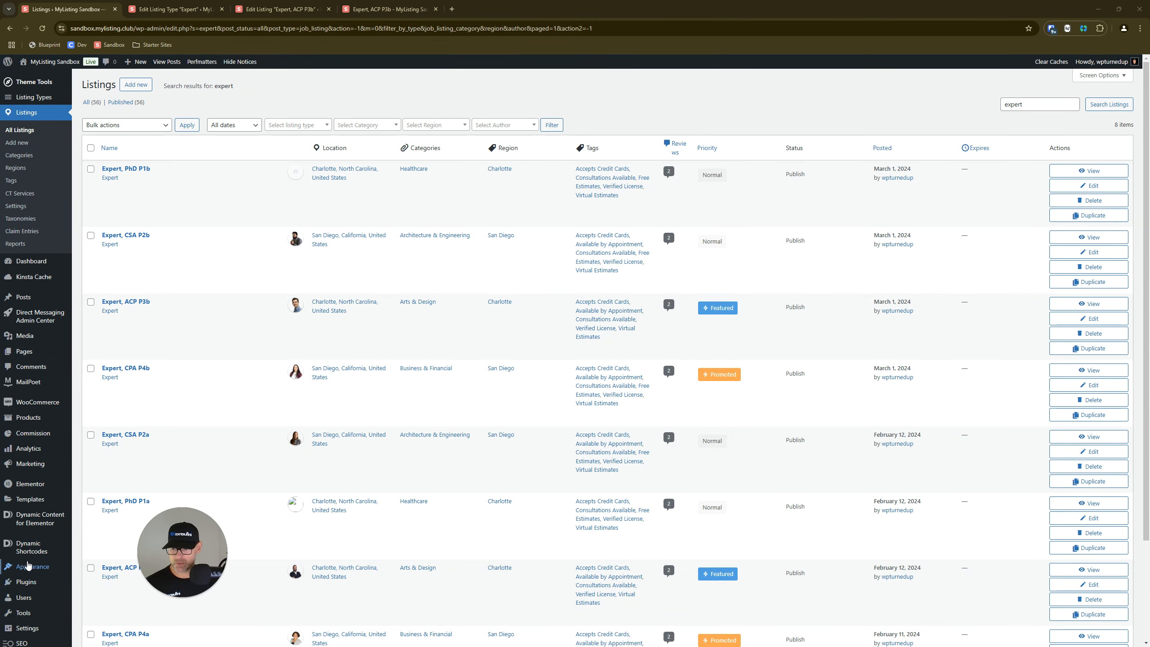
{"action": "scroll", "coordinate": [28, 609], "scroll_direction": "down", "scroll_amount": 3}
{"action": "left_click", "coordinate": [33, 589]}
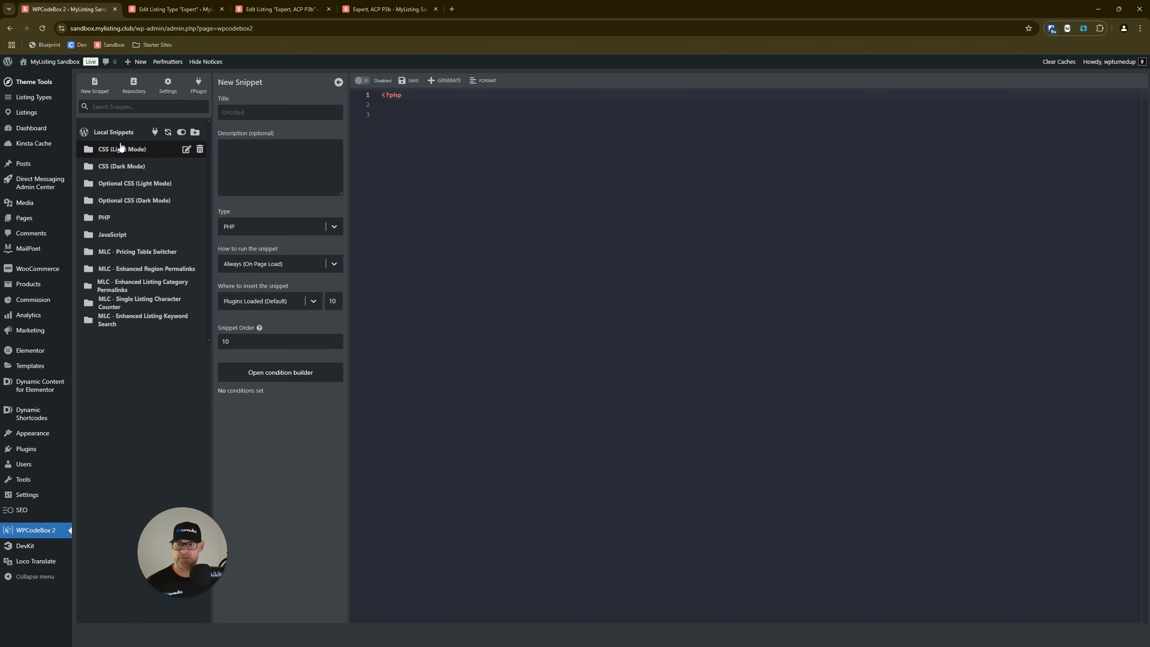
{"action": "left_click", "coordinate": [131, 149]}
{"action": "left_click", "coordinate": [138, 168]}
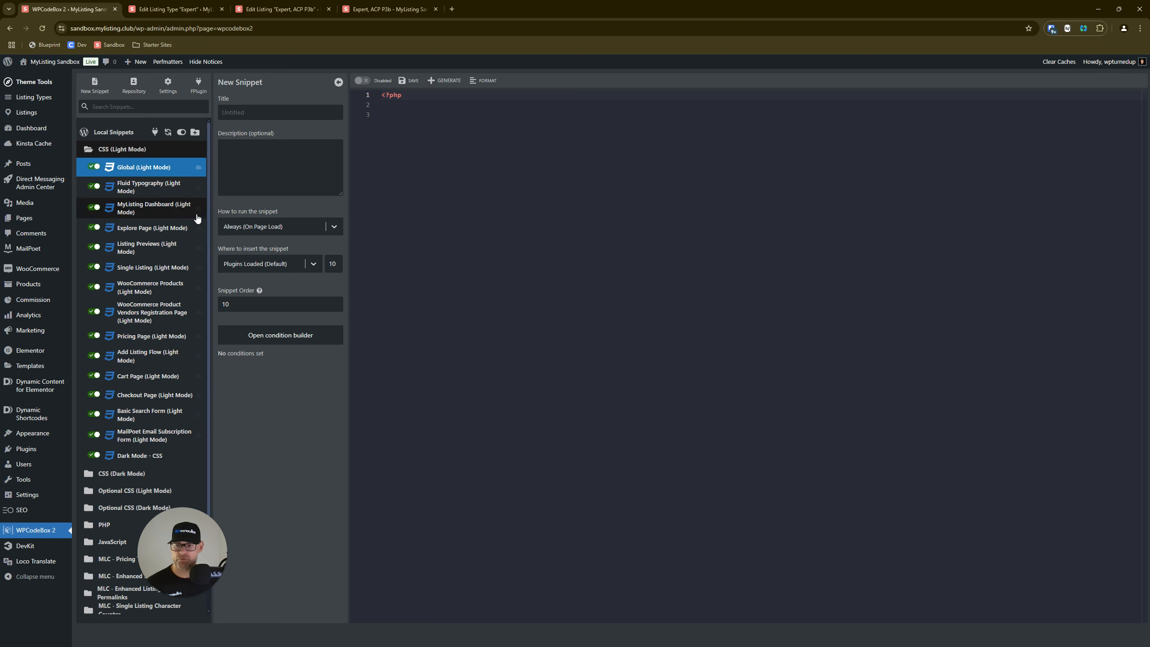
{"action": "left_click", "coordinate": [139, 268]}
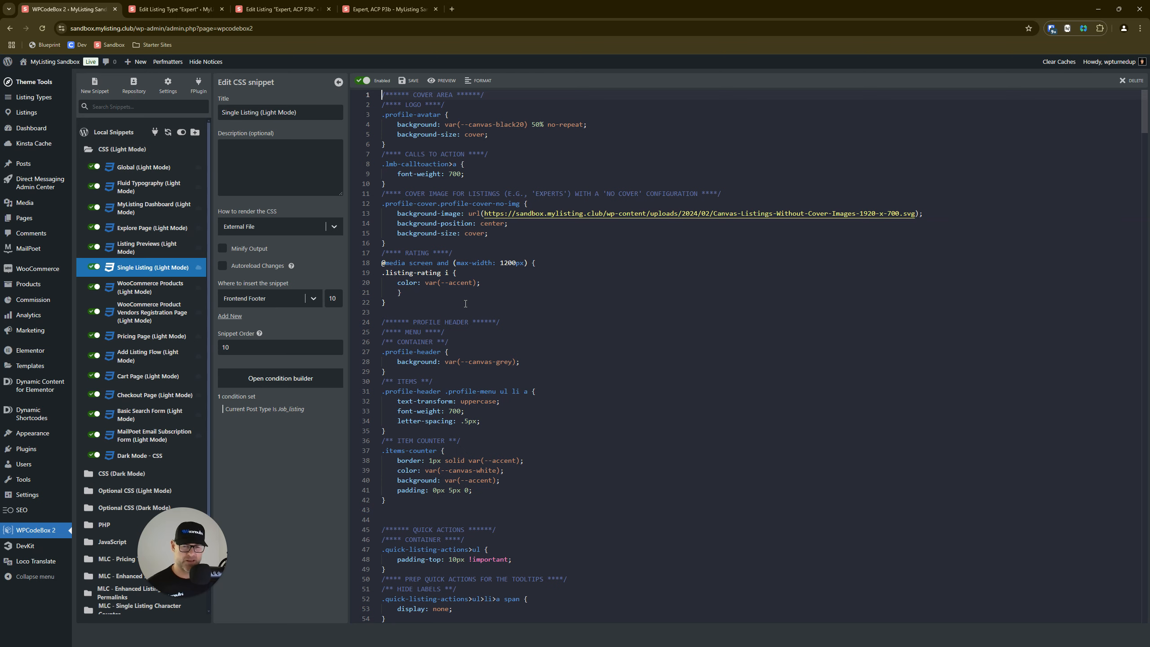
- Insert blank lines after the LEFT COLUMN rule of the CONTENT SECTION, above the BLOCKS - GLOBAL section of the snippet
{"action": "scroll", "coordinate": [518, 268], "scroll_direction": "down", "scroll_amount": 2}
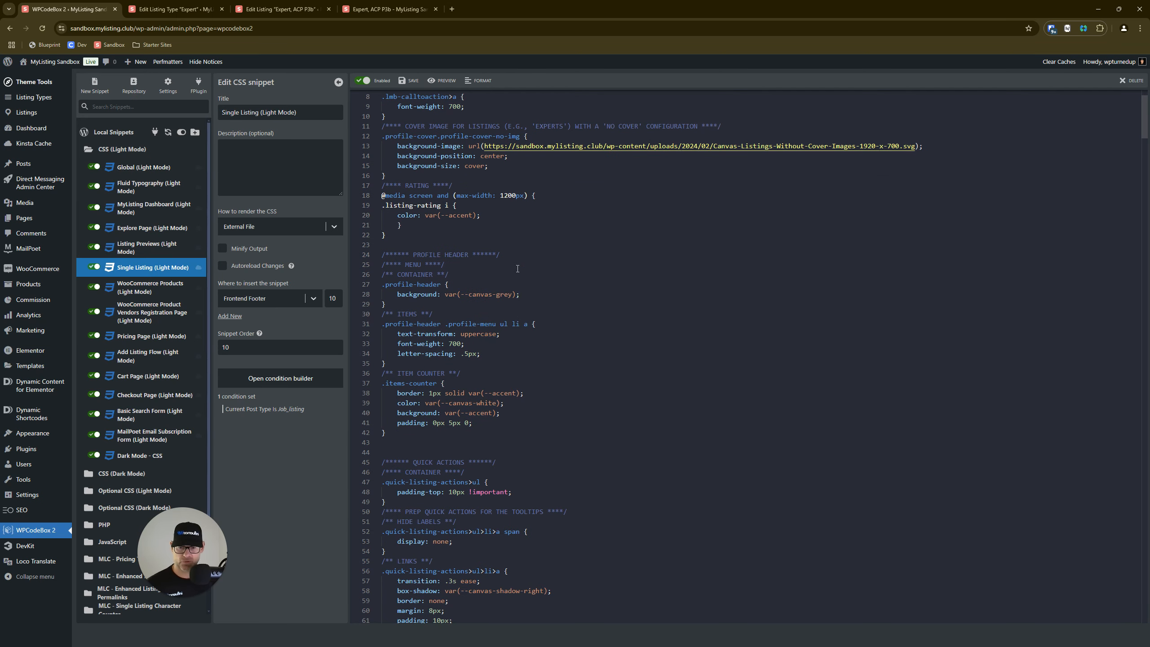
{"action": "scroll", "coordinate": [533, 298], "scroll_direction": "down", "scroll_amount": 10}
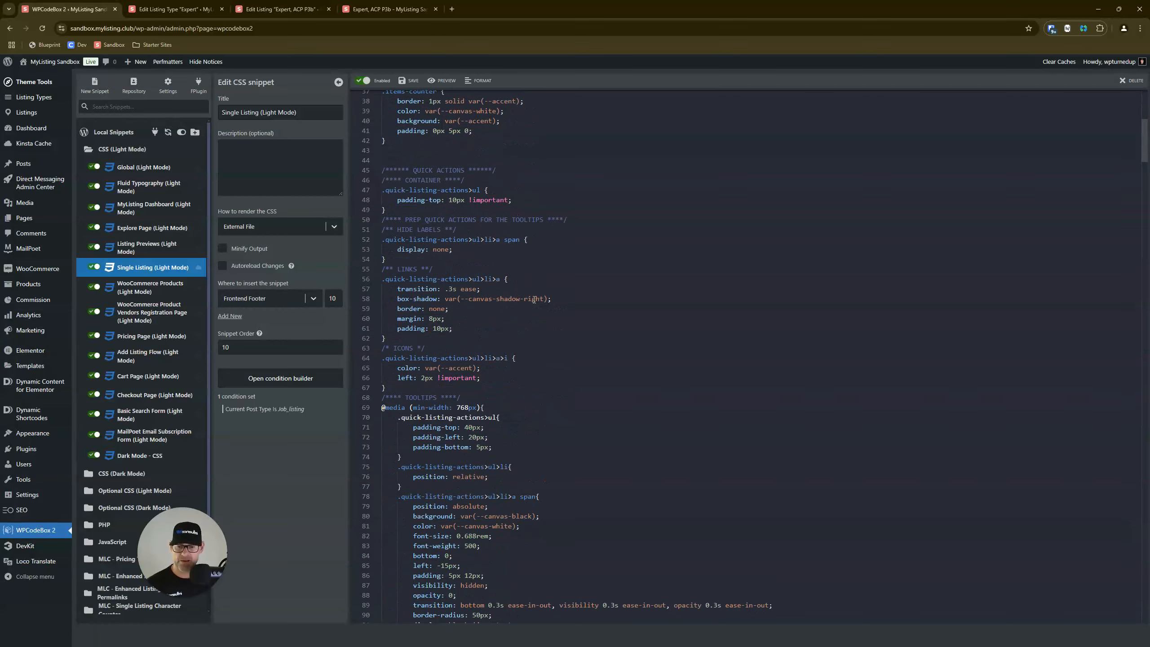
{"action": "scroll", "coordinate": [534, 300], "scroll_direction": "down", "scroll_amount": 18}
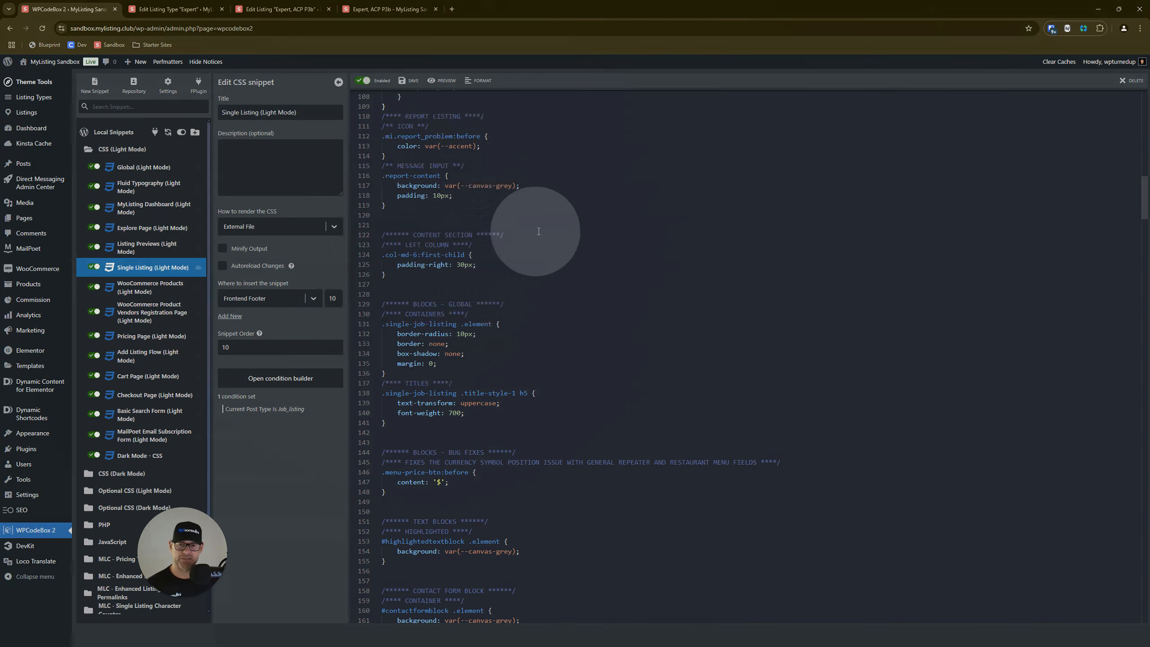
{"action": "scroll", "coordinate": [591, 277], "scroll_direction": "down", "scroll_amount": 1}
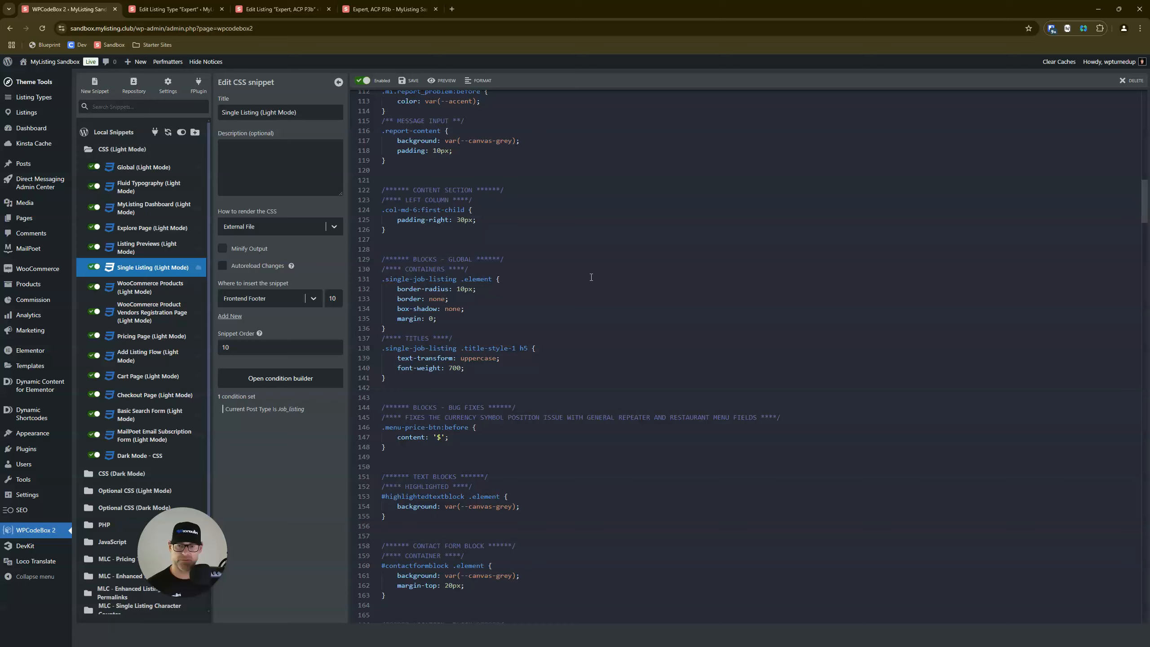
{"action": "scroll", "coordinate": [591, 277], "scroll_direction": "down", "scroll_amount": 1}
{"action": "scroll", "coordinate": [499, 285], "scroll_direction": "up", "scroll_amount": 3}
{"action": "left_click", "coordinate": [421, 294]}
{"action": "key", "text": "Return"}
{"action": "key", "text": "Return"}
{"action": "key", "text": "Return"}
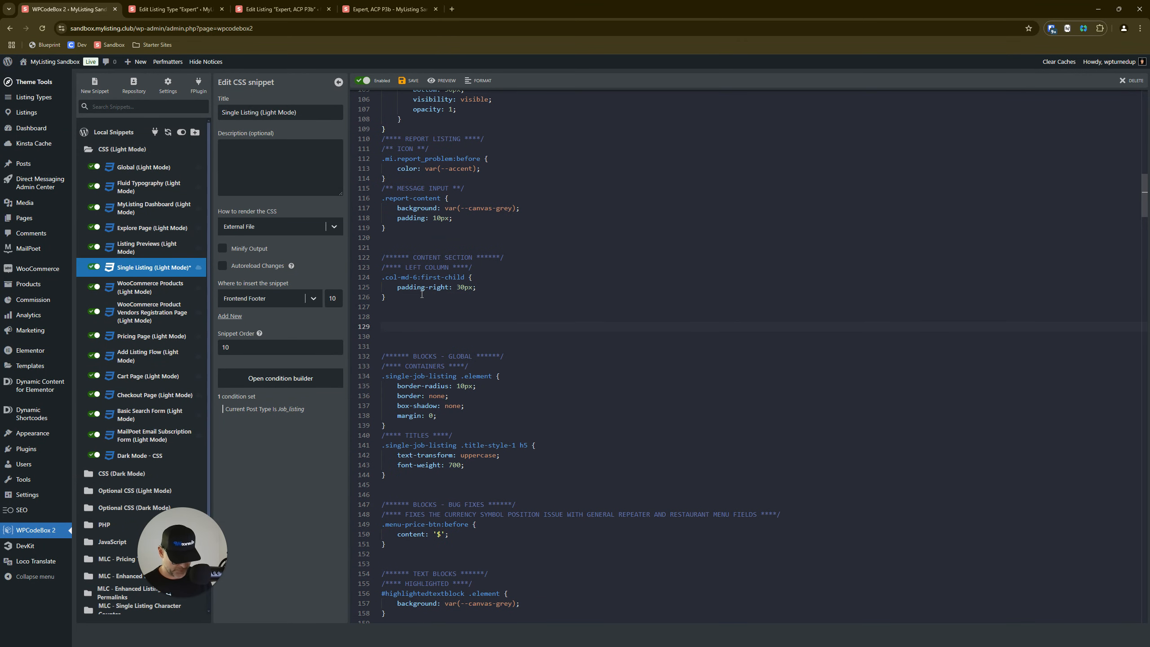
- Write the comment heading "/**** TESTIMONIALS BLOCK ****/" in the blank space above the BLOCKS - GLOBAL section
{"action": "key", "text": "Caps_Lock"}
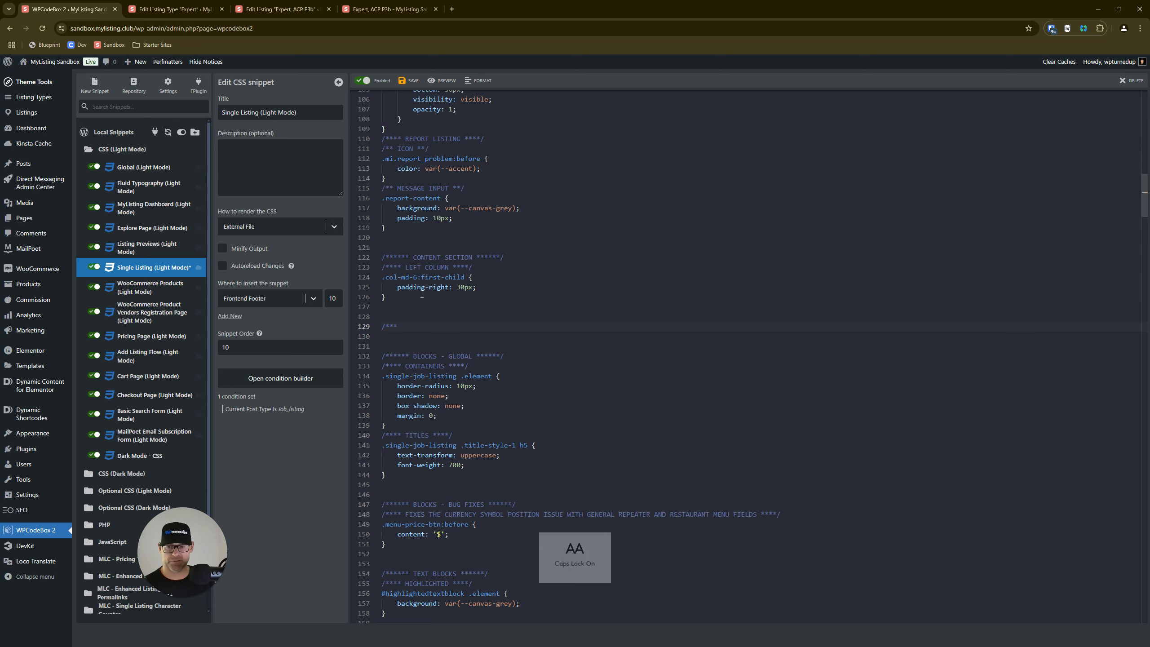
{"action": "type", "text": "/**** CT"}
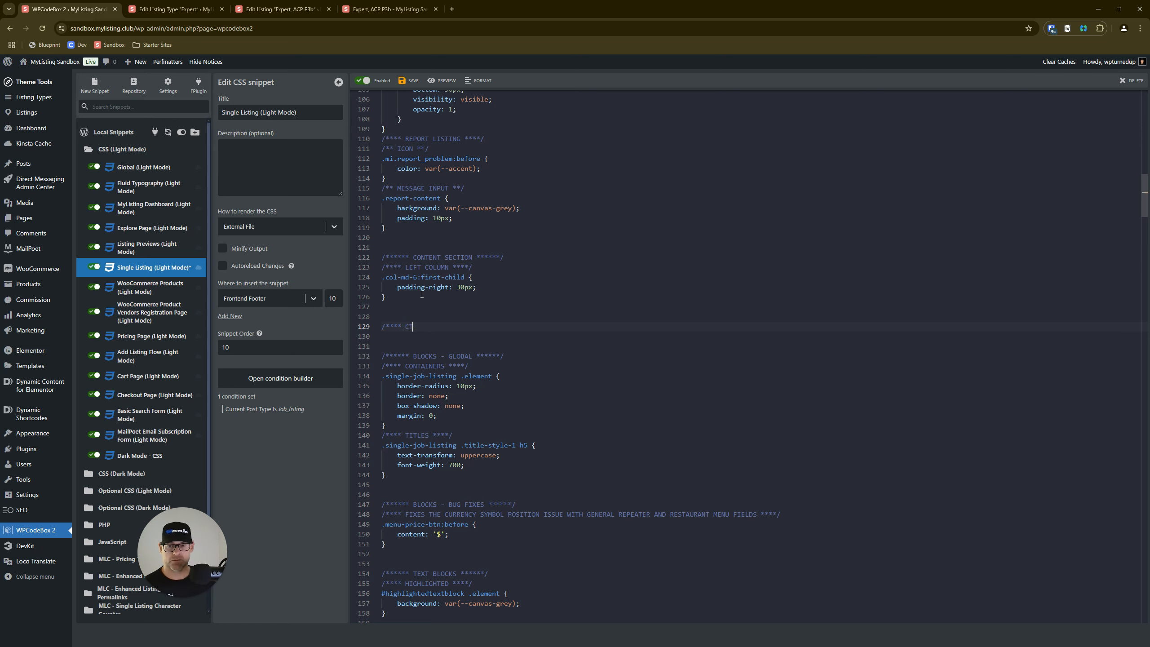
{"action": "key", "text": "Caps_Lock"}
{"action": "type", "text": "TESTI"}
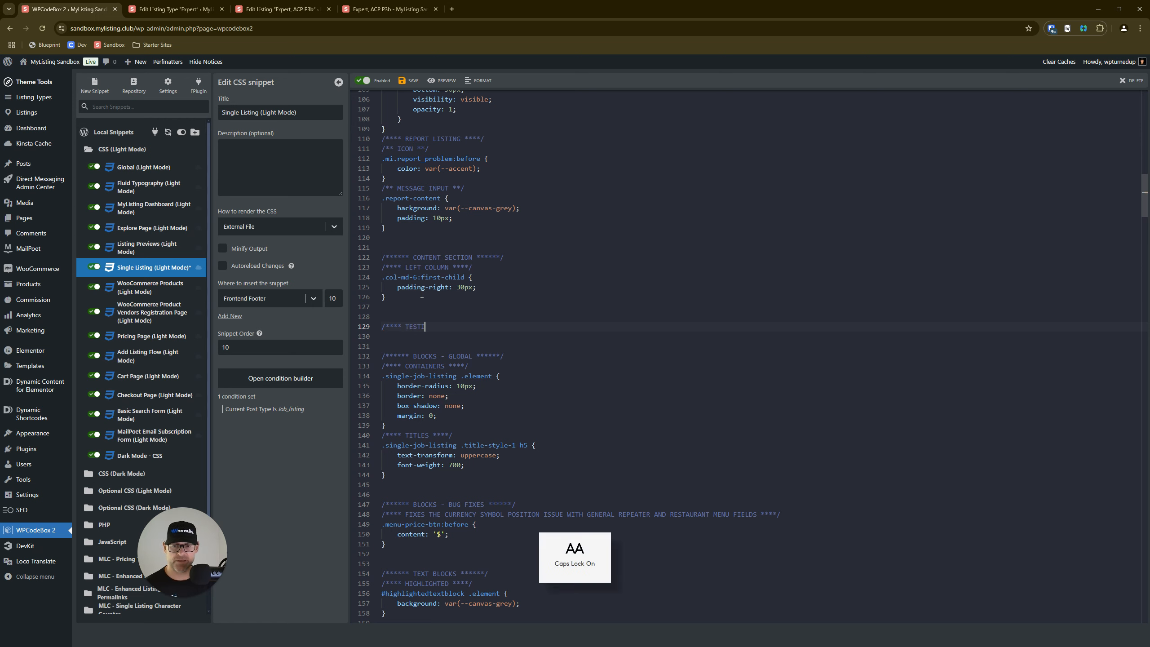
{"action": "type", "text": "MONIALS"}
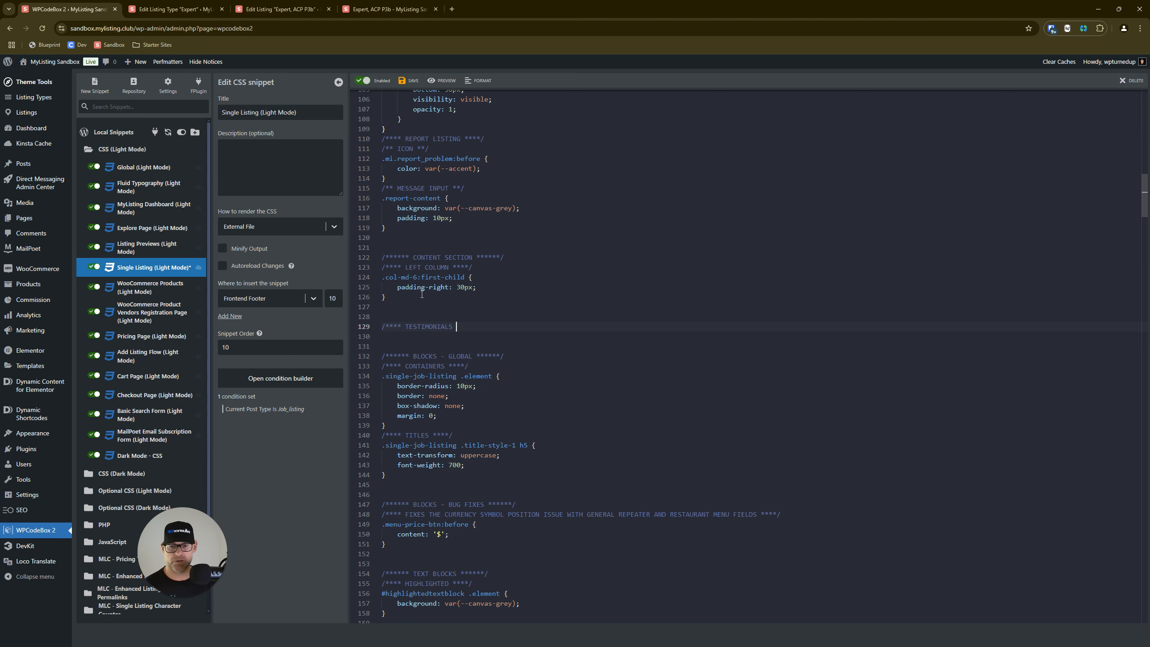
{"action": "type", "text": " BLOCK ****/"}
- Add repeater .gr-content rules below the heading, min-height 140px with a .photoswipe-gallery and padding-left 5px without one, and save the snippet
{"action": "key", "text": "Return"}
{"action": "type", "text": ".repeater-list-view .food-menu-items .single-menu-item .gr-content:has(.photoswipe-gallery) {     min-height: 140px; } .repeater-list-view .food-menu-items .single-menu-item .gr-content:not(:has(.photoswipe-gallery)) {     padding-left: 5px; }"}
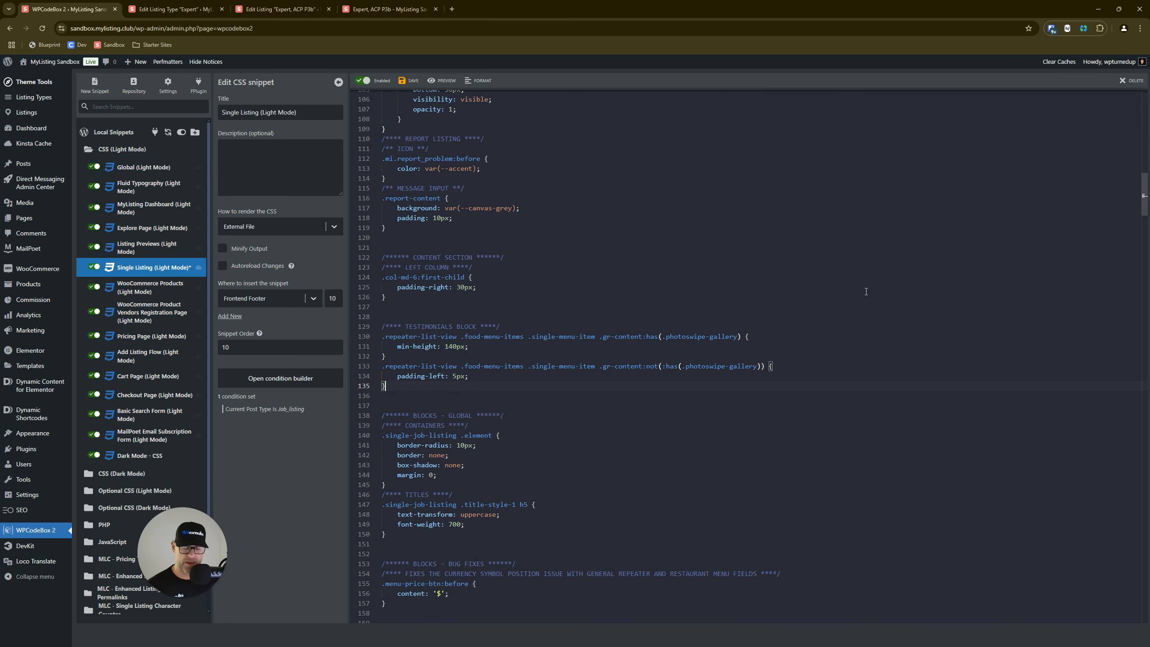
{"action": "left_click", "coordinate": [419, 80]}
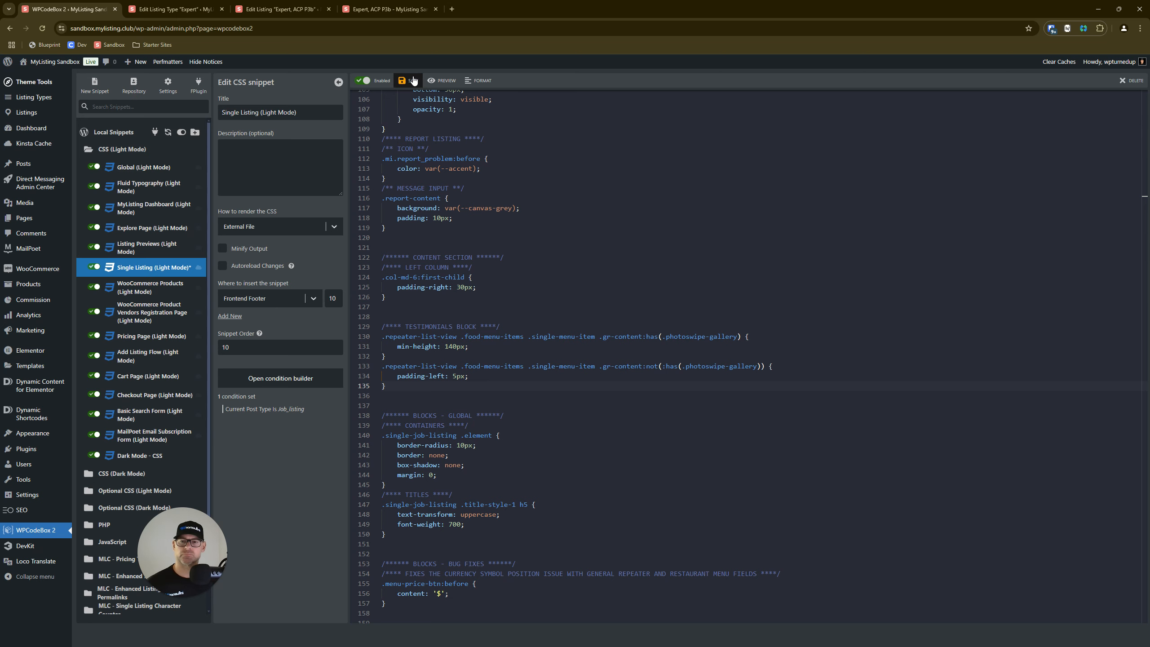
- Duplicate the live Expert, ACP P3b listing page in a new browser tab to load it with the added CSS
{"action": "left_click", "coordinate": [376, 9]}
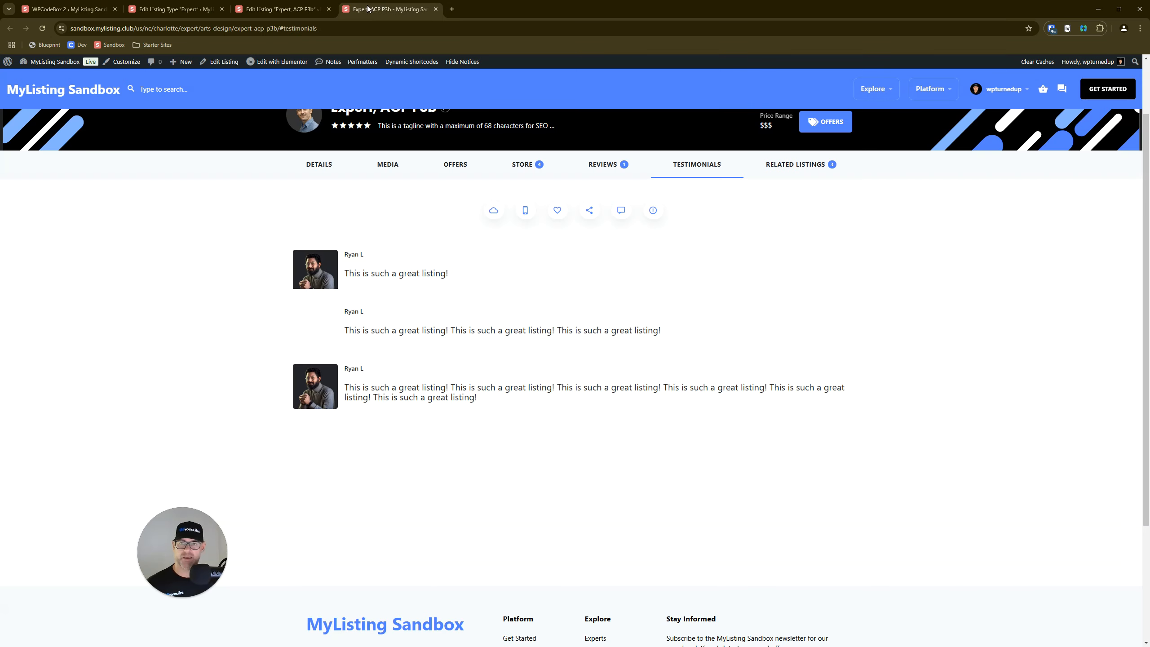
{"action": "right_click", "coordinate": [375, 9]}
{"action": "left_click", "coordinate": [402, 90]}
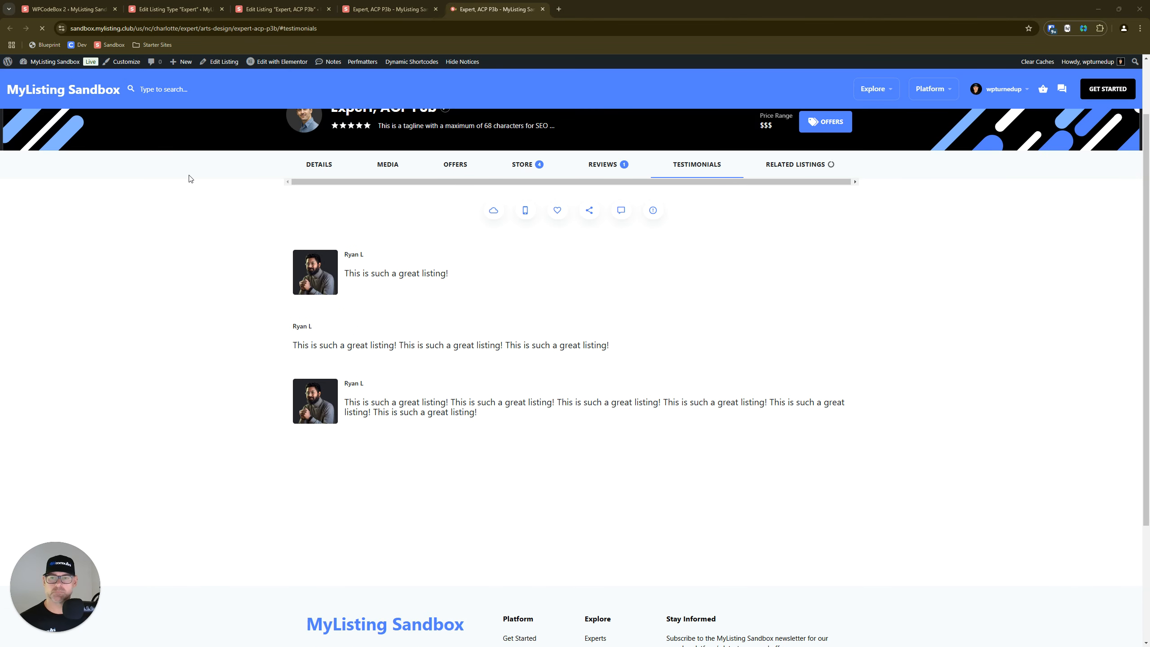
- Compare image height, spacing and text alignment of the testimonials between the original listing page and its duplicate
{"action": "left_click", "coordinate": [390, 5]}
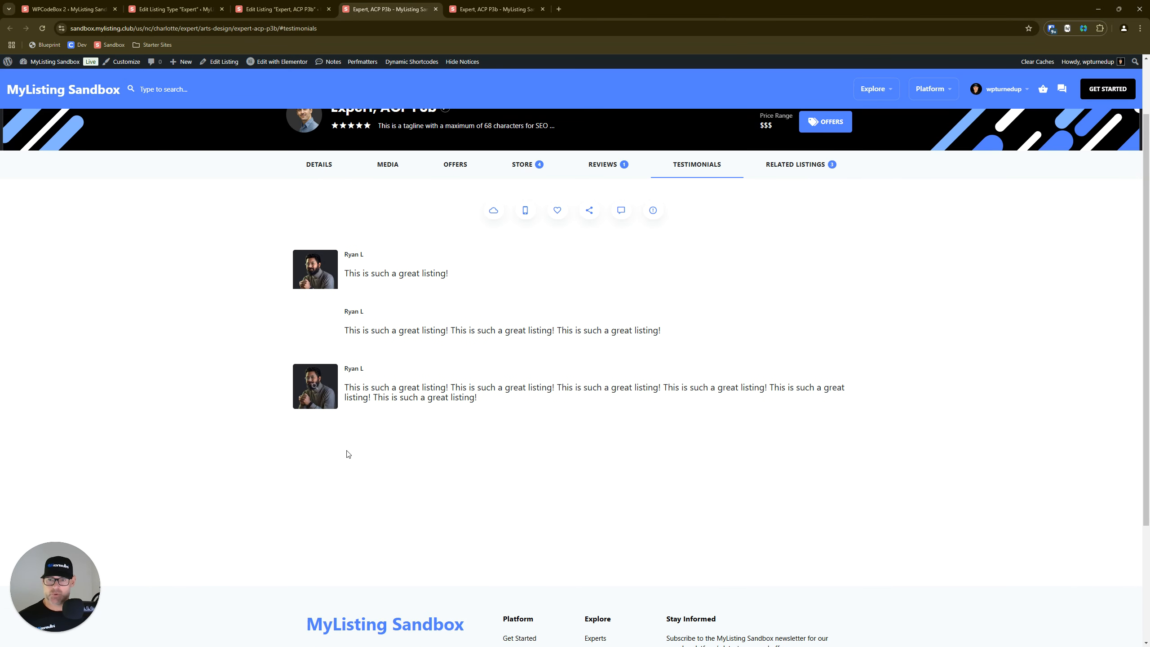
{"action": "key", "text": "ctrl"}
{"action": "key", "text": "ctrl"}
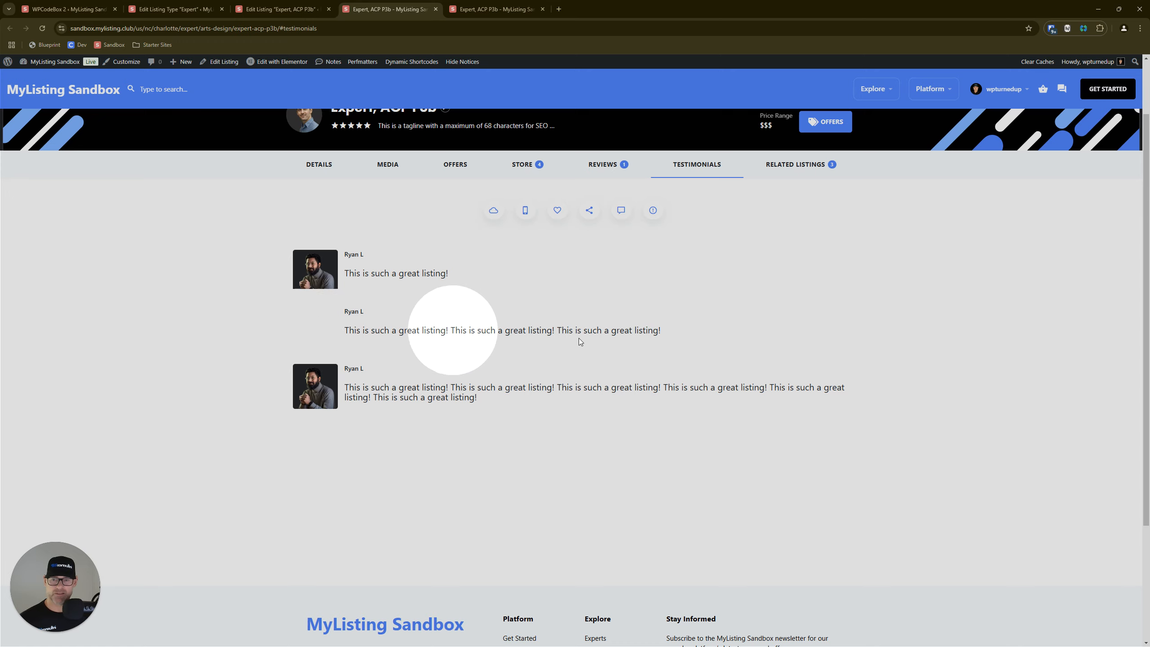
{"action": "left_click", "coordinate": [495, 10]}
{"action": "left_click", "coordinate": [496, 10]}
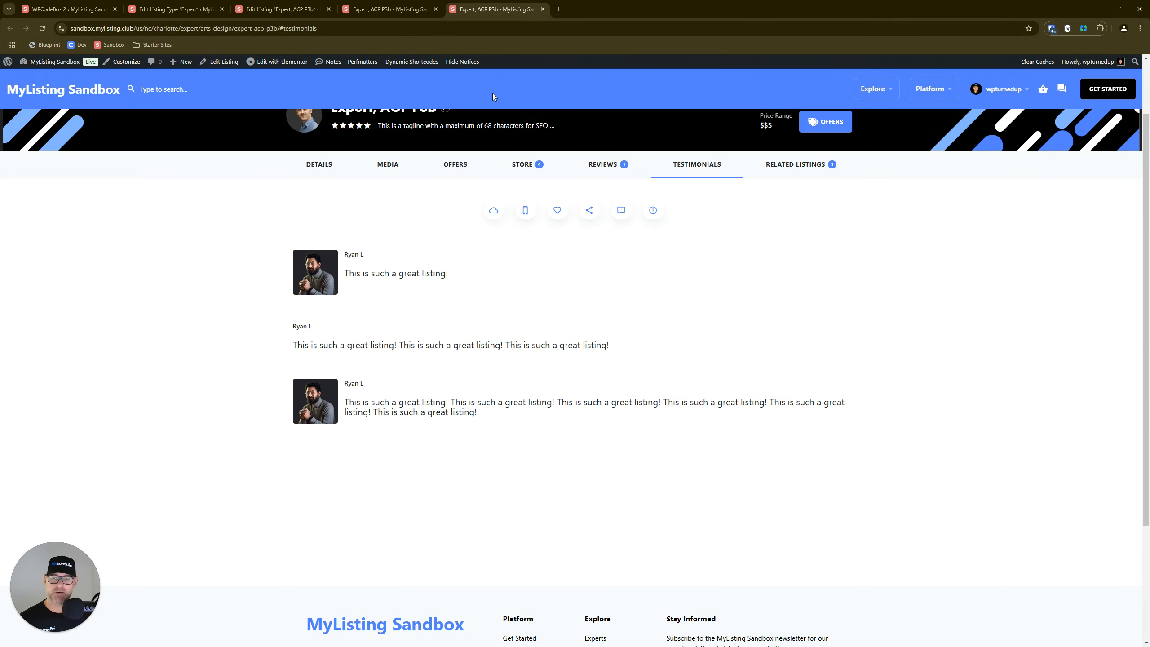